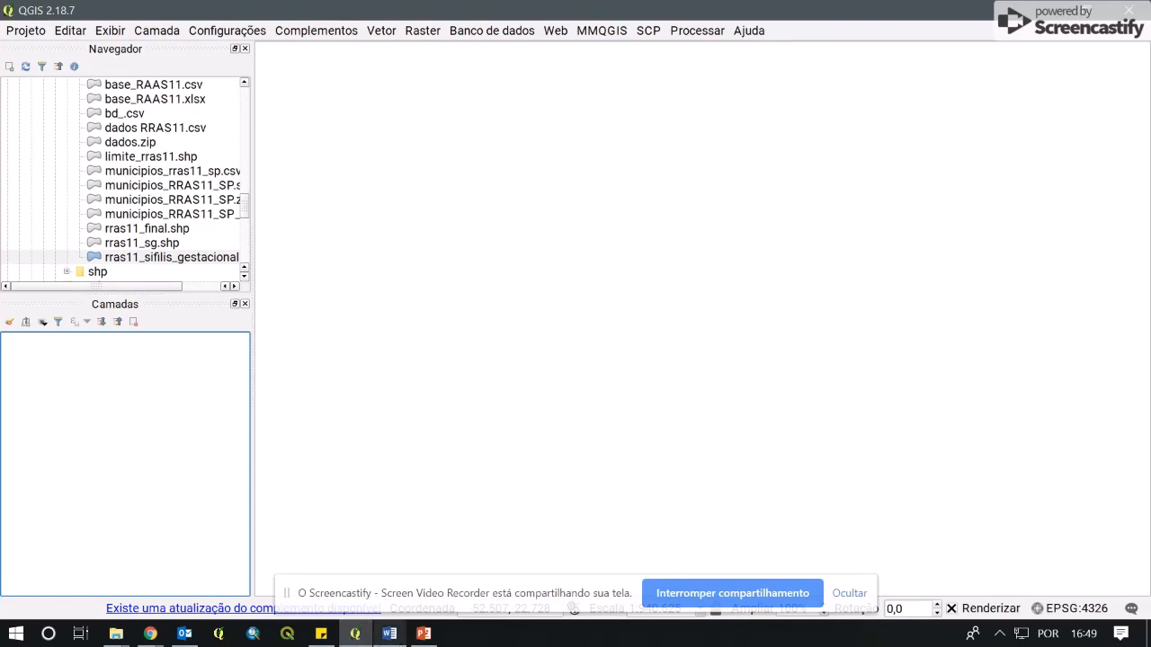
Switch to the PowerPoint presentation and review the four methods listed on the "Métodos de Classificação" slide.
left_click(424, 634)
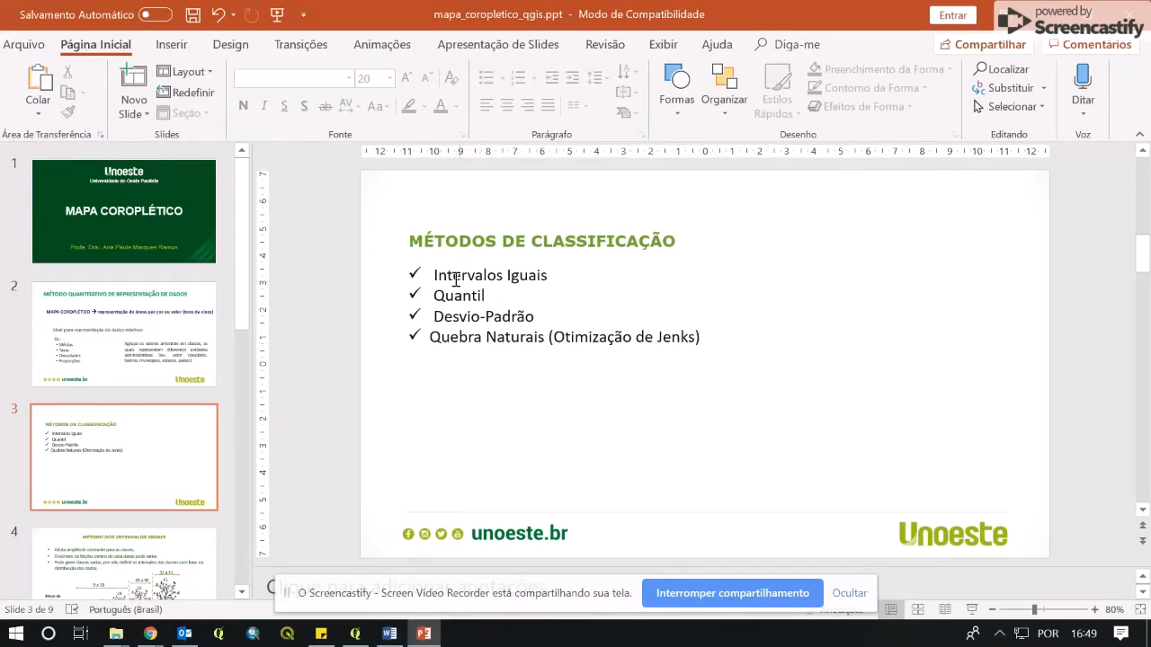
left_click_drag(437, 274, 540, 288)
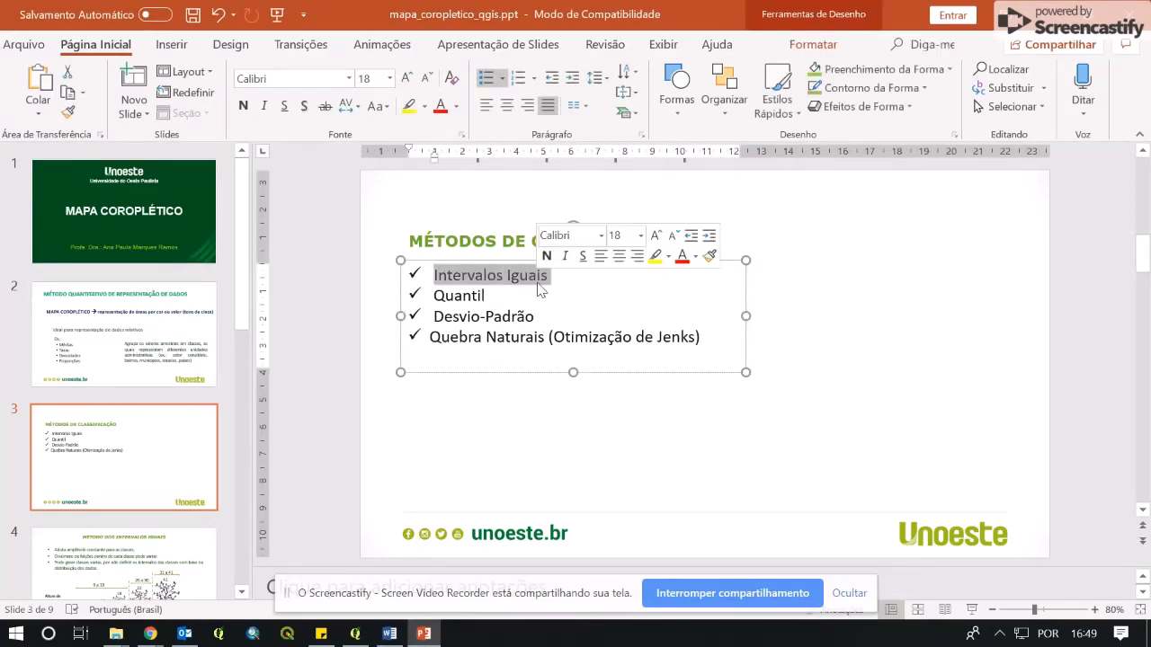
double_click(478, 297)
left_click_drag(452, 315, 538, 339)
left_click(461, 335)
left_click(526, 360)
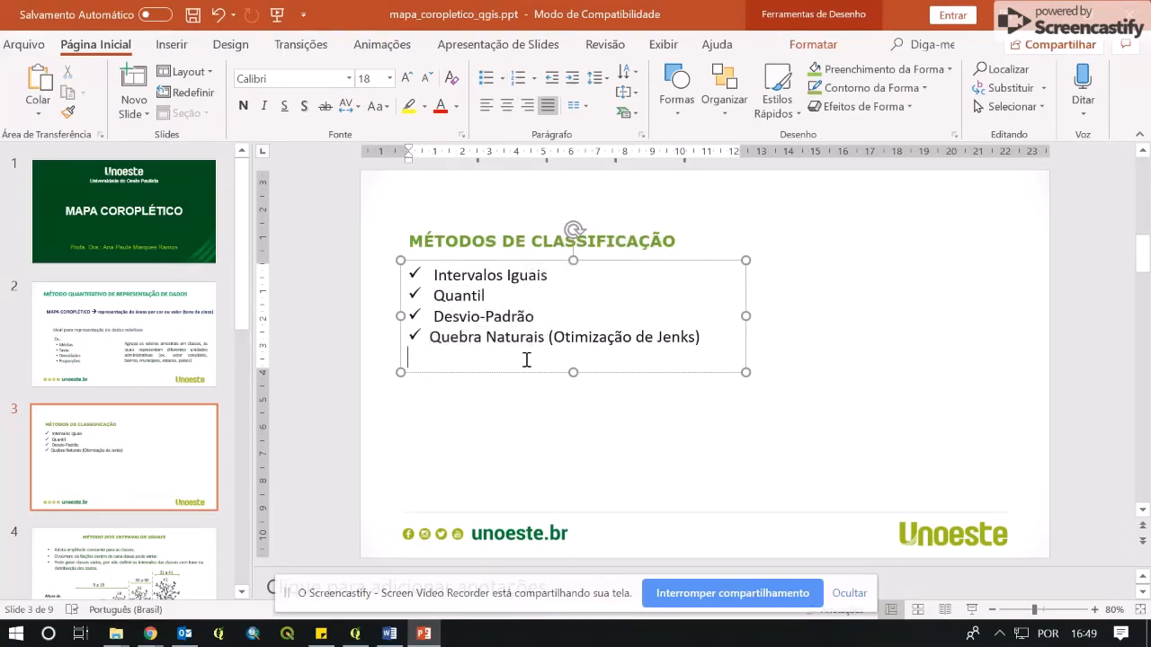
left_click(527, 411)
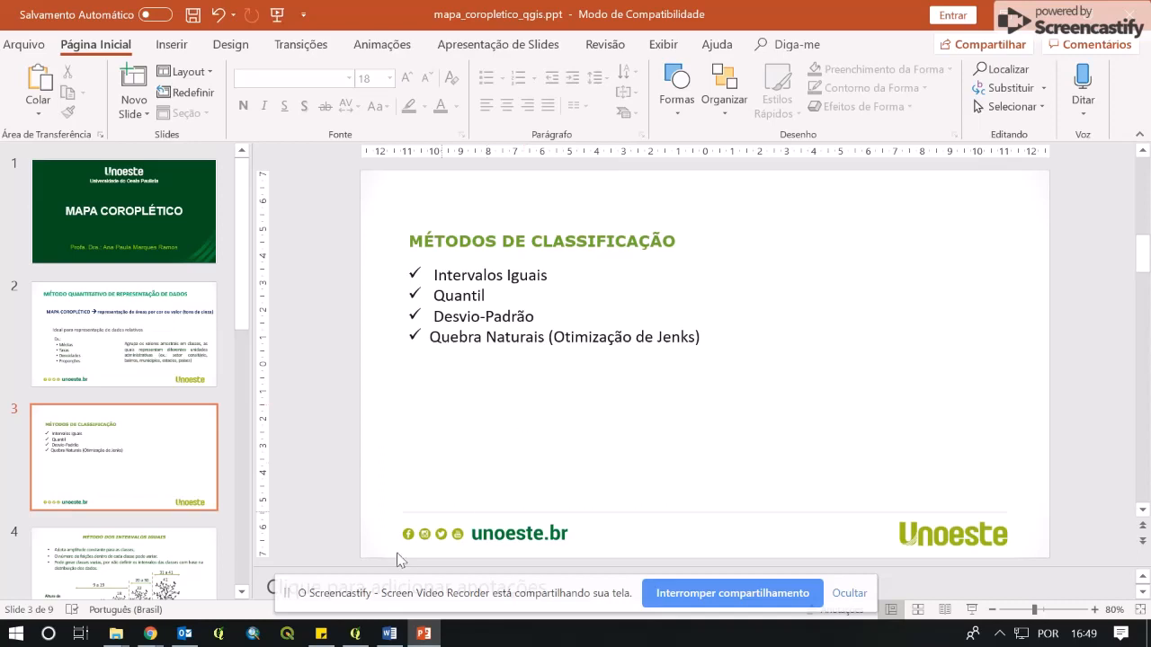
Switch to QGIS and add the rras11_sifilis_gestacional layer to the map.
left_click(355, 634)
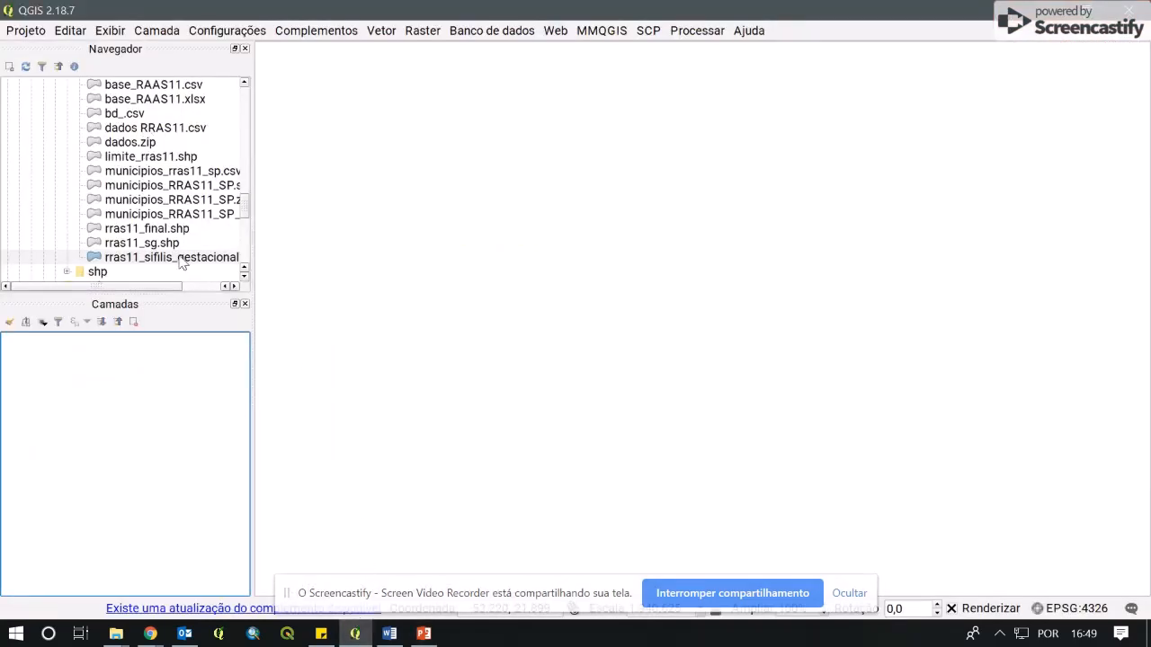
left_click_drag(180, 261, 302, 267)
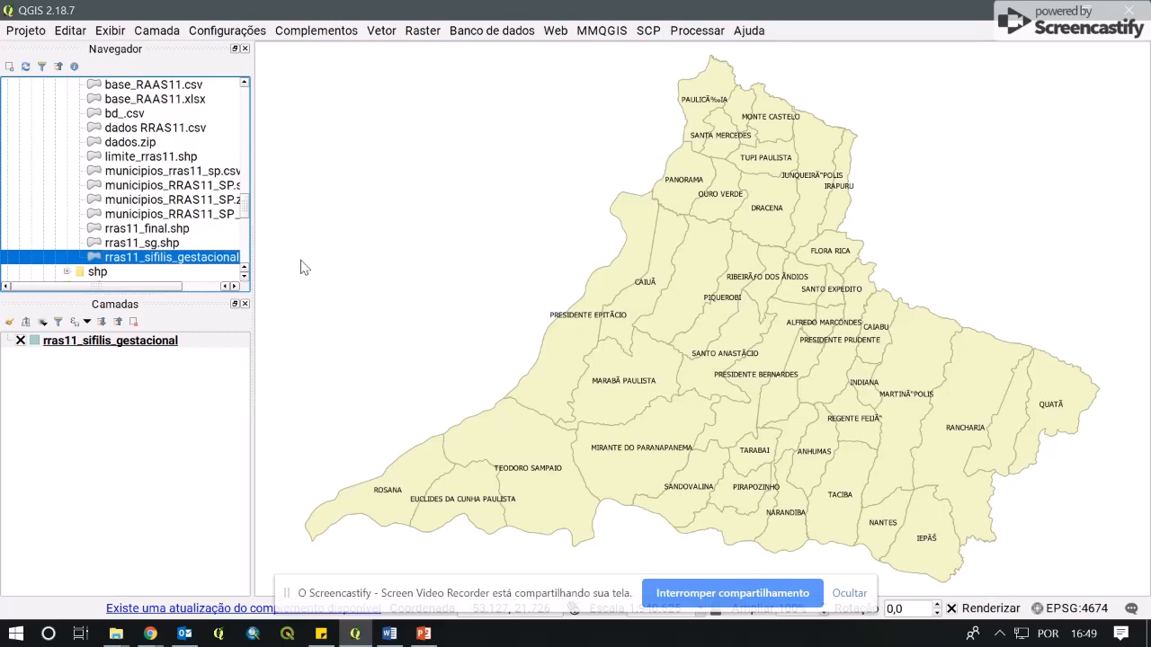
Examine the tax18_10mi values in the layer's attribute table, sorted from highest to lowest, and close the table.
right_click(141, 350)
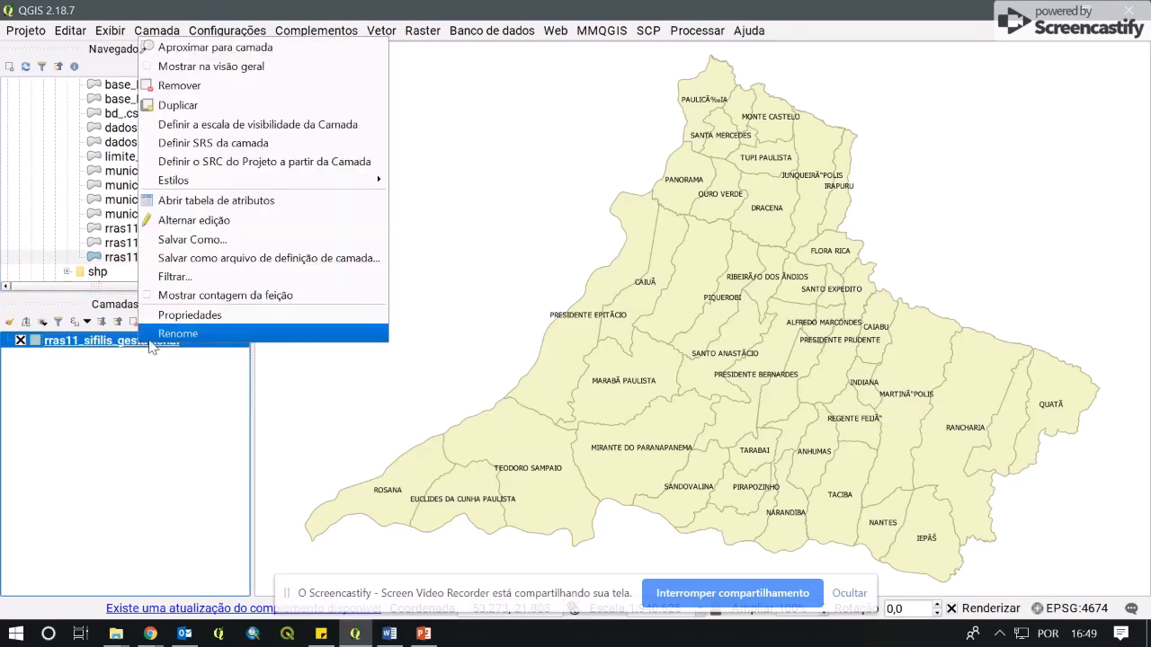
left_click(286, 201)
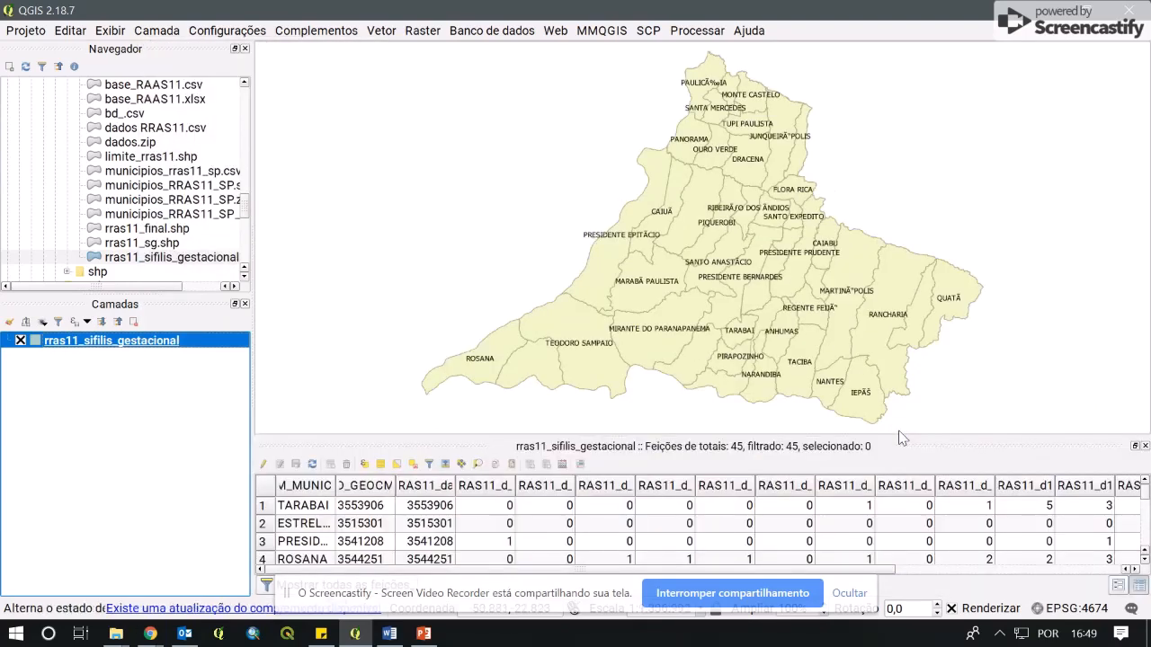
left_click_drag(869, 571, 1118, 577)
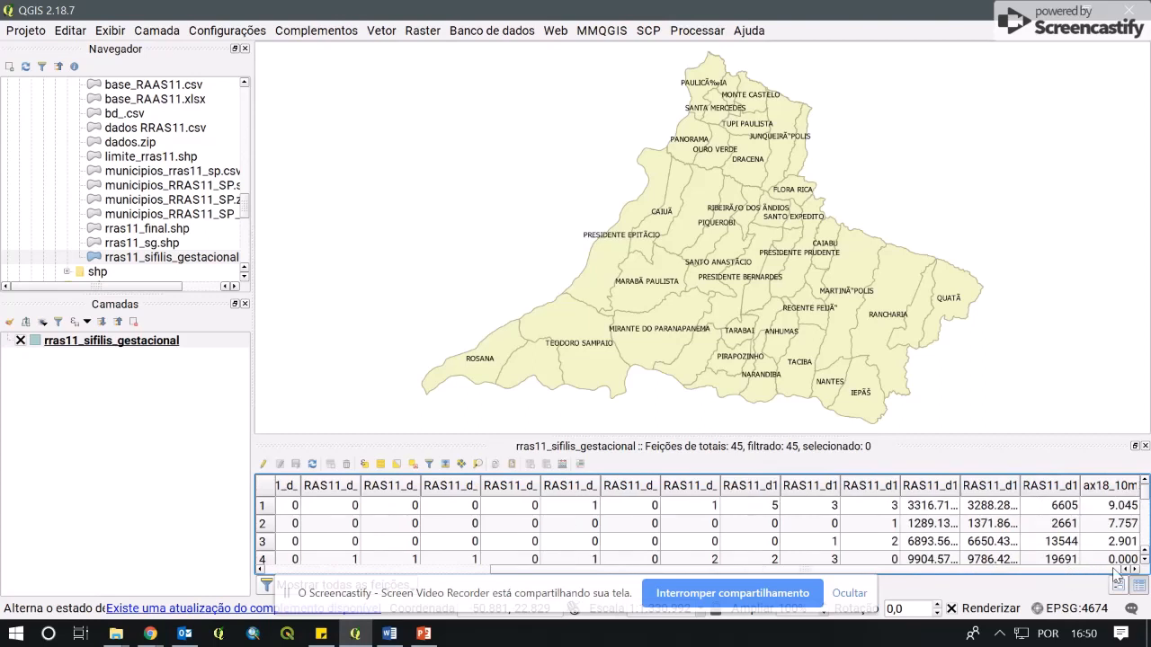
left_click_drag(1076, 485, 1045, 490)
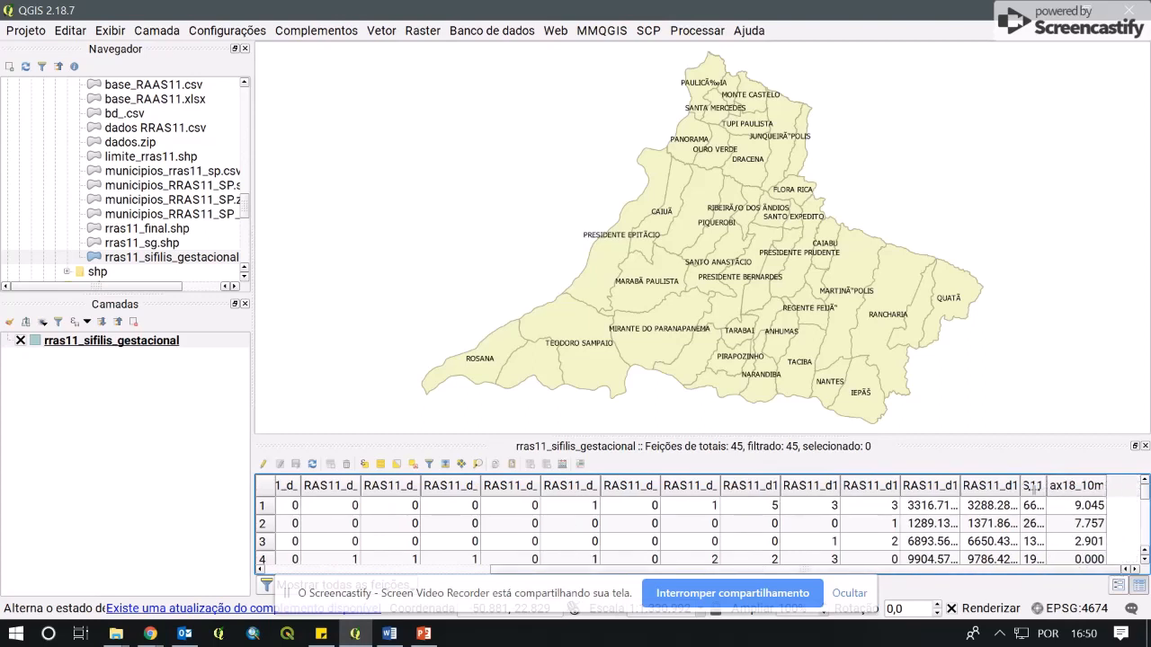
left_click(1112, 492)
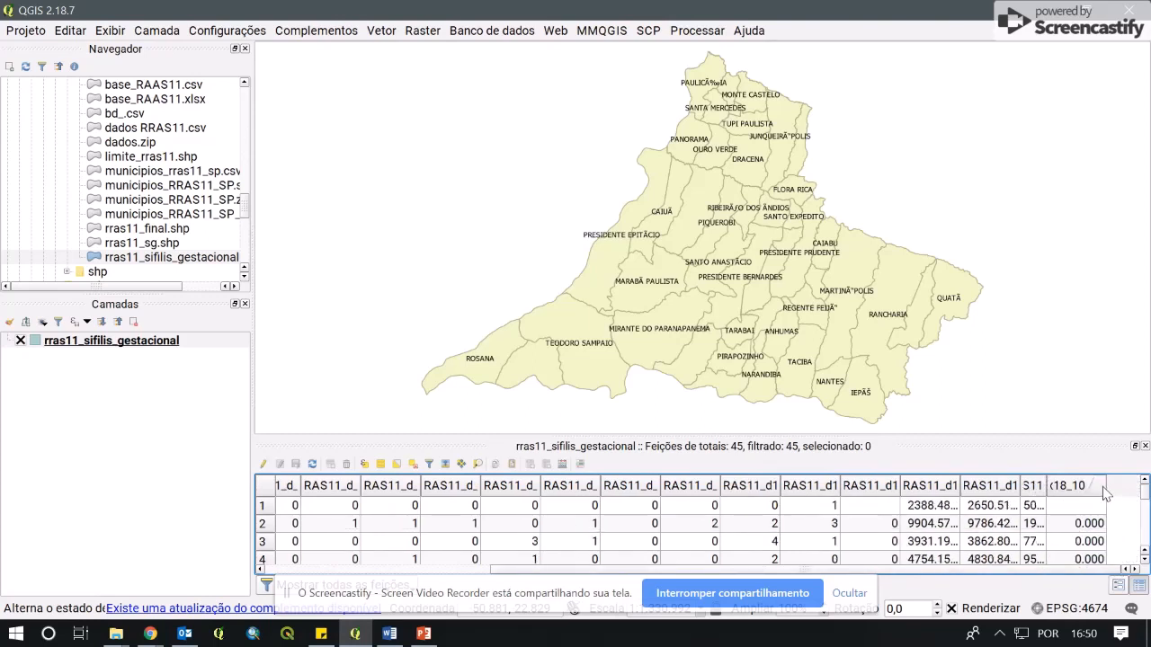
left_click(1102, 488)
left_click_drag(1106, 487, 1137, 492)
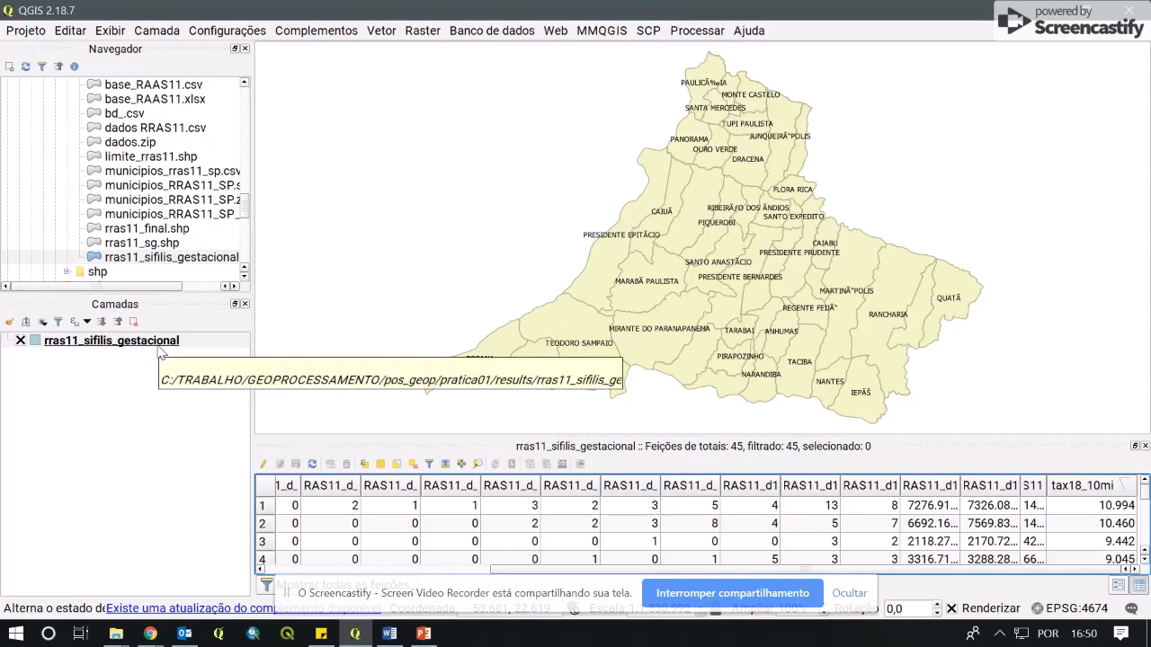
left_click(1144, 446)
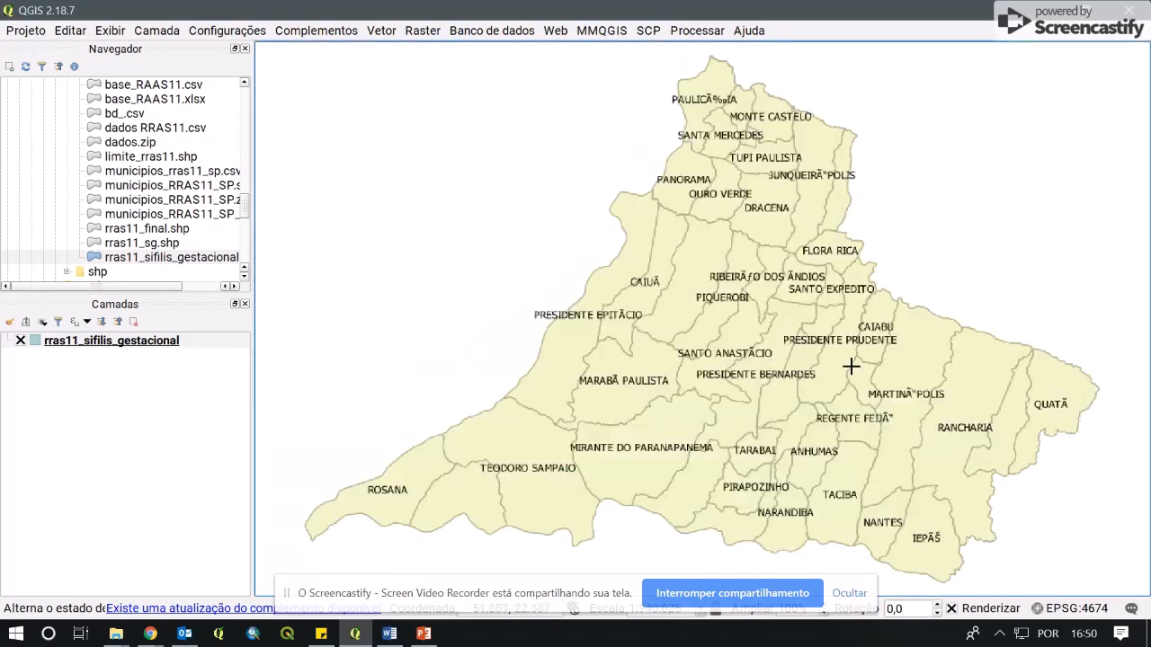
Set the rras11_sifilis_gestacional layer's style to Graduado, based on the tax18_10mi column.
right_click(146, 343)
left_click(189, 619)
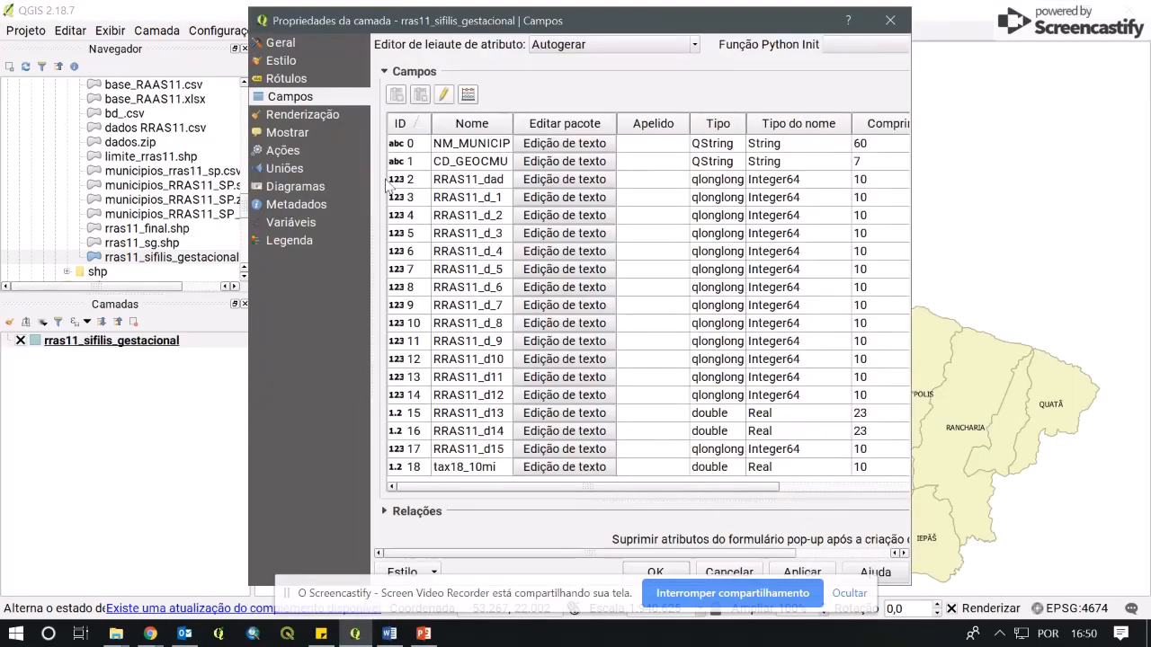
left_click_drag(422, 25, 479, 28)
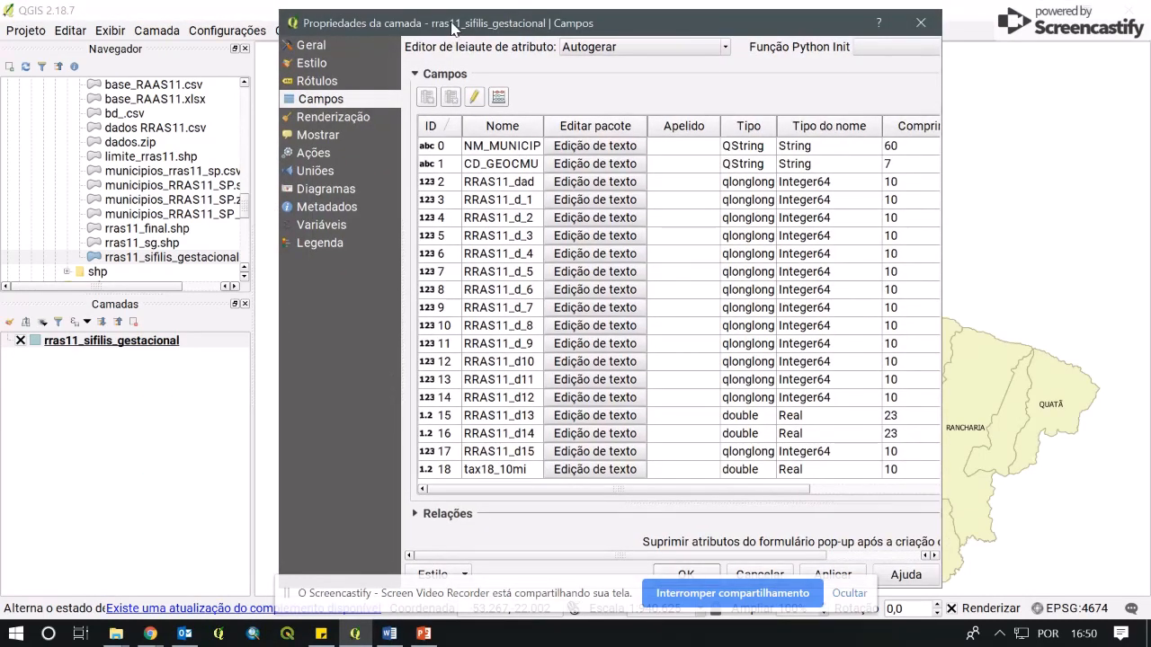
left_click(313, 62)
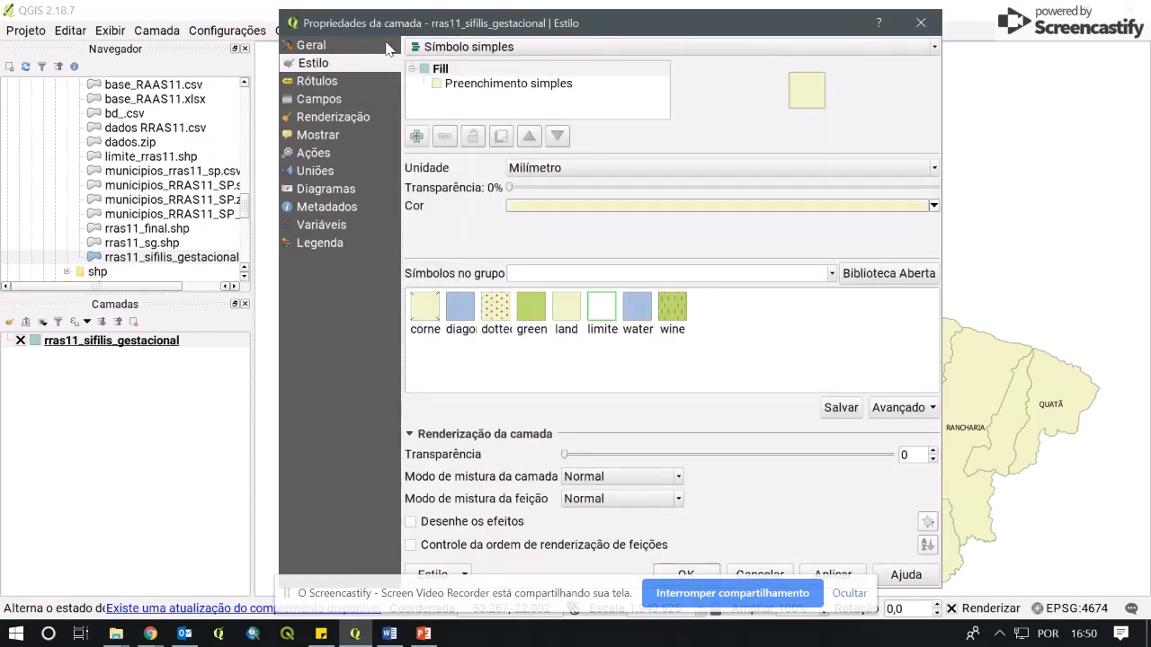
left_click(520, 47)
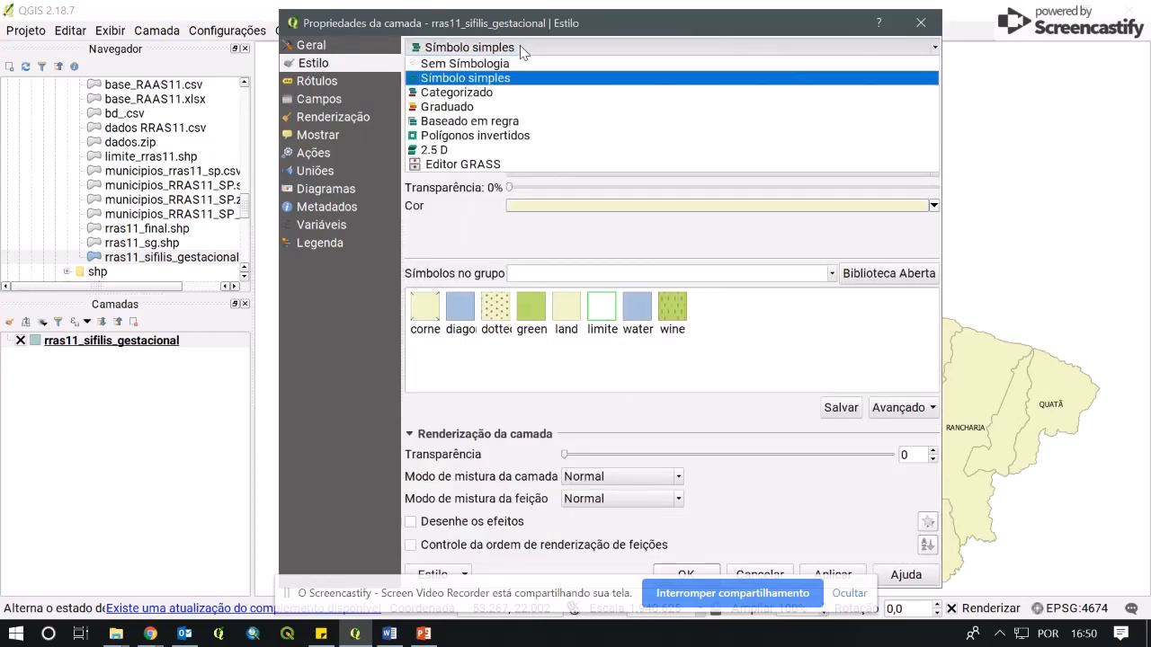
left_click(481, 108)
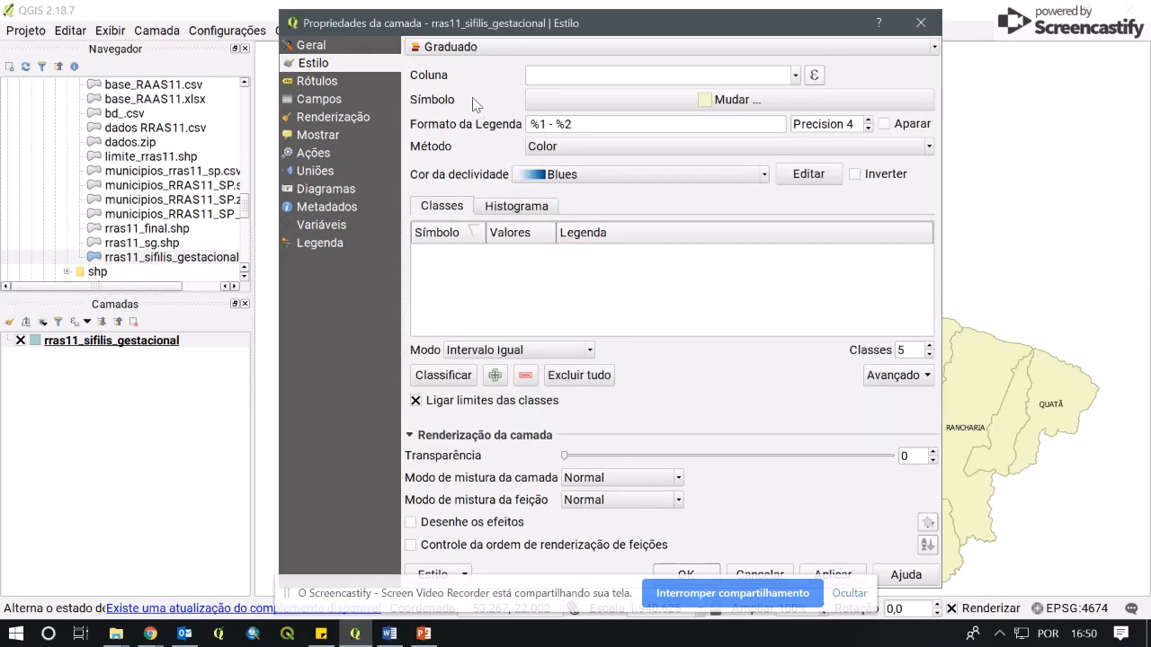
left_click(795, 76)
left_click_drag(796, 119, 797, 180)
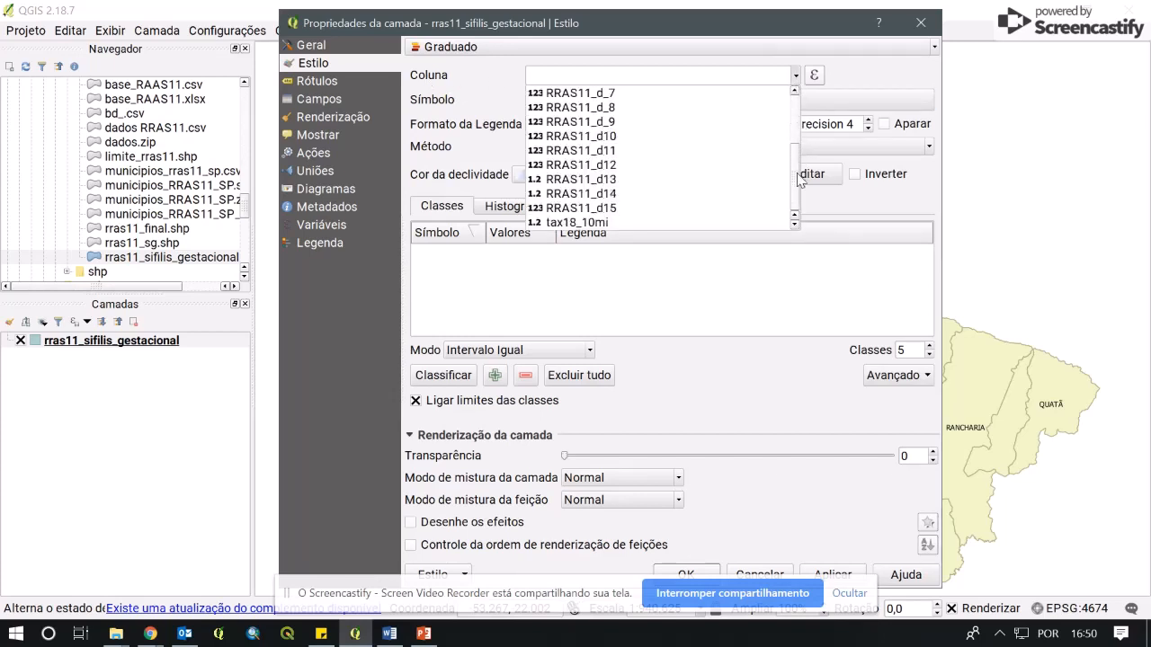
left_click(626, 225)
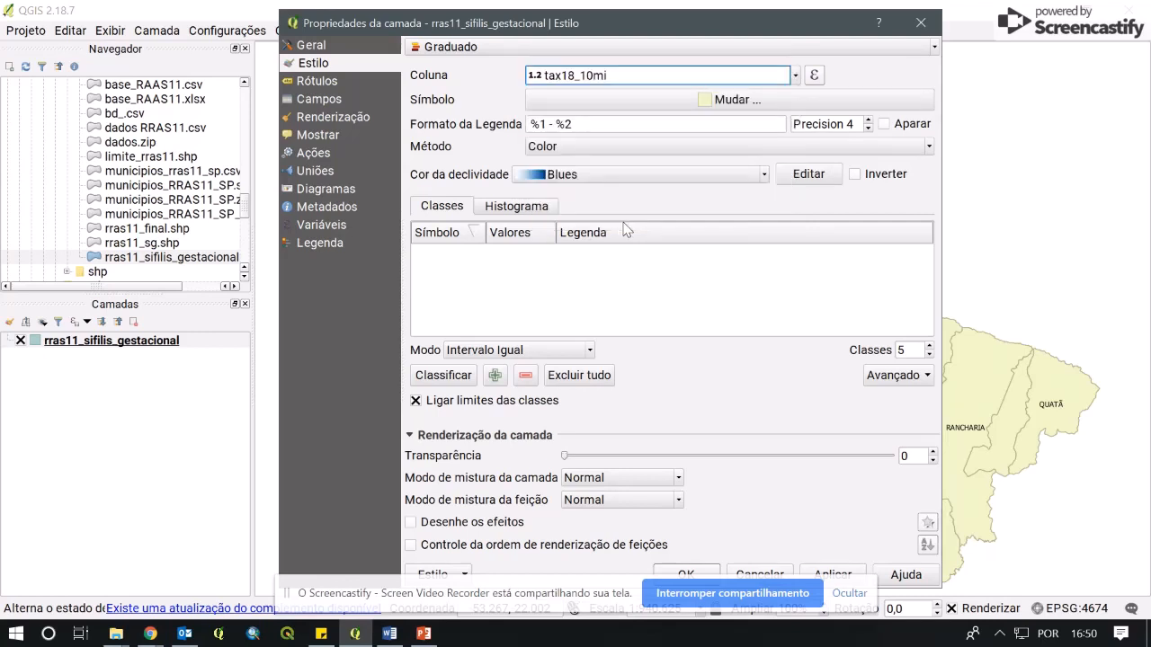
Classify the values into 5 classes using the Intervalo Igual mode, keeping the blue colour ramp.
left_click(484, 351)
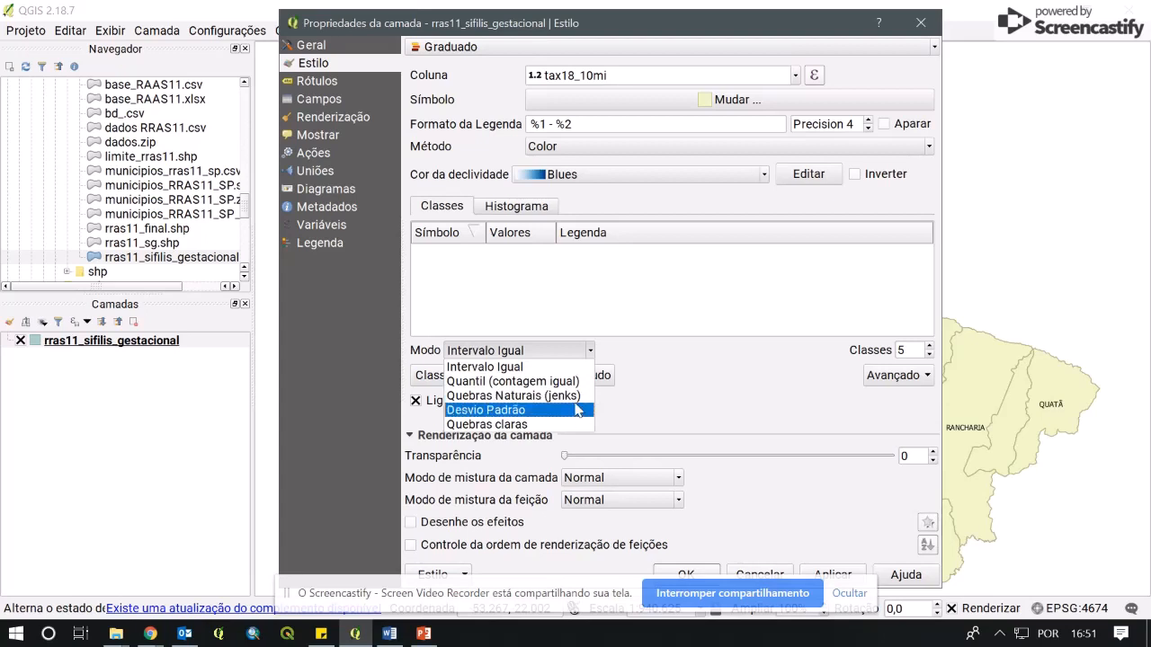
left_click(532, 360)
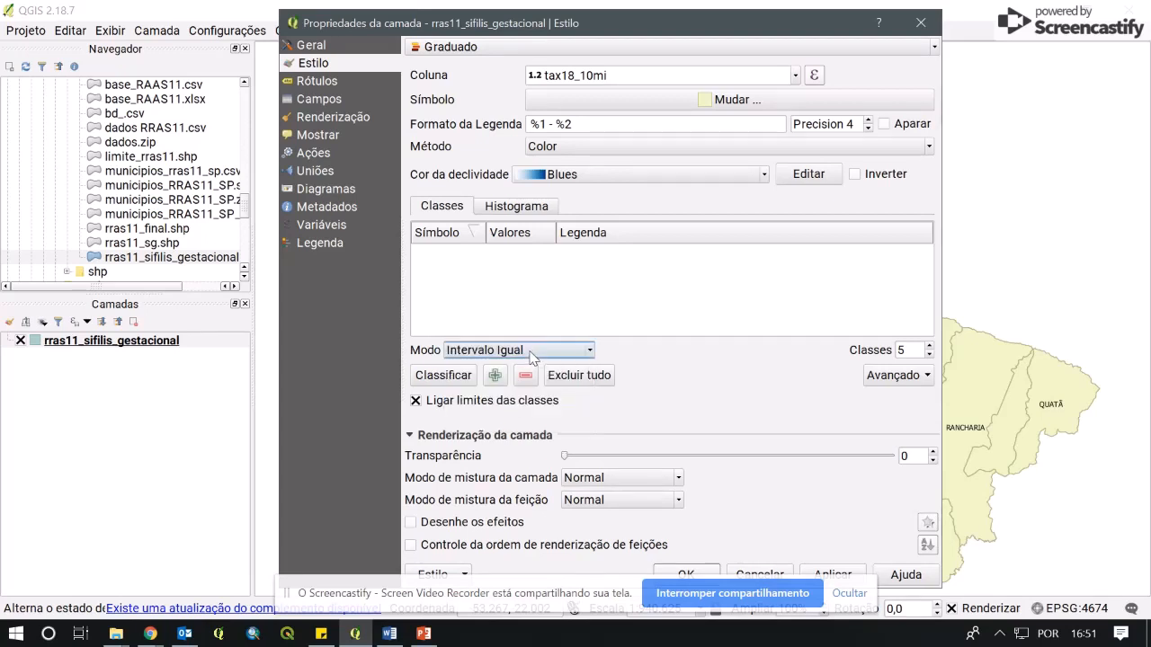
left_click(447, 376)
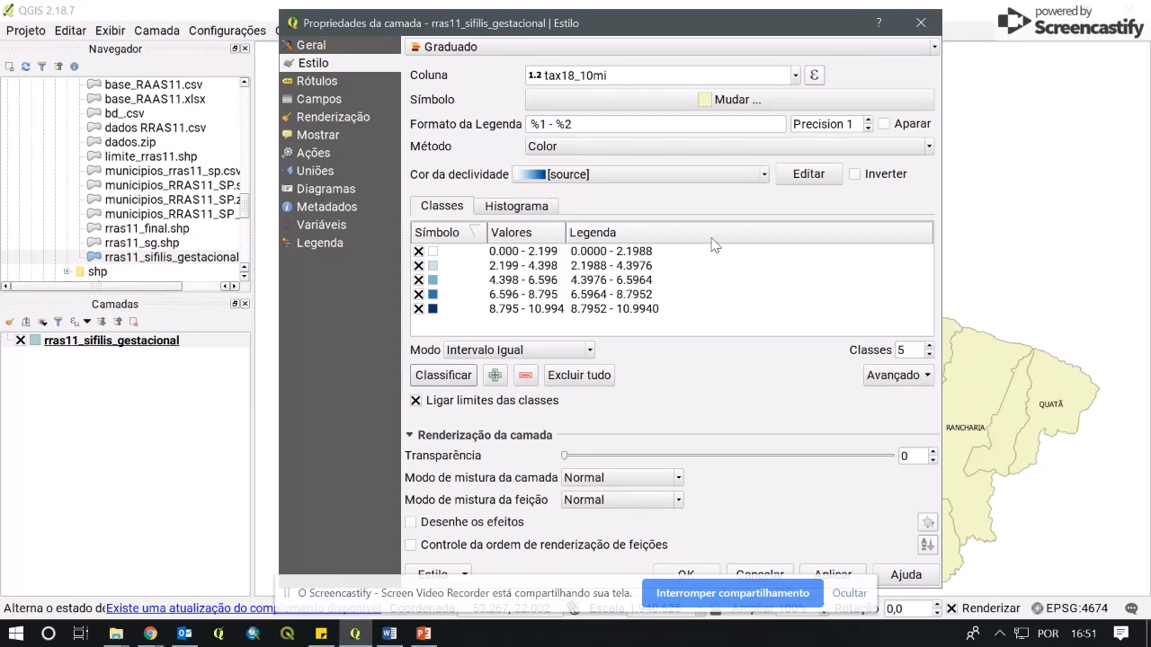
left_click(614, 174)
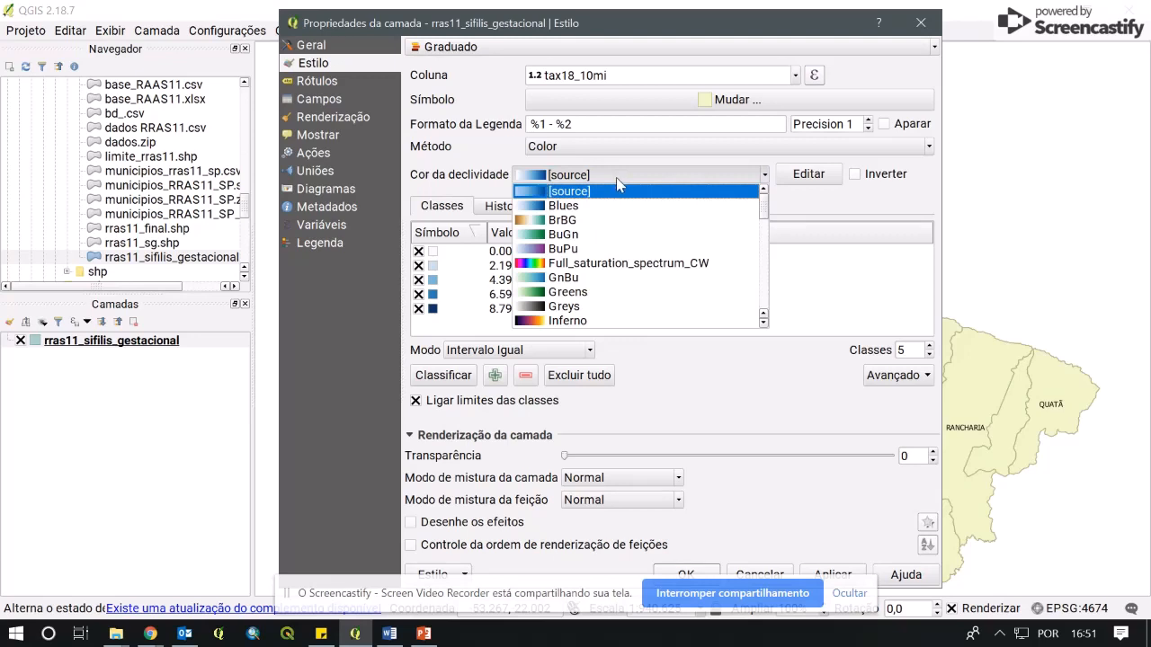
left_click(619, 189)
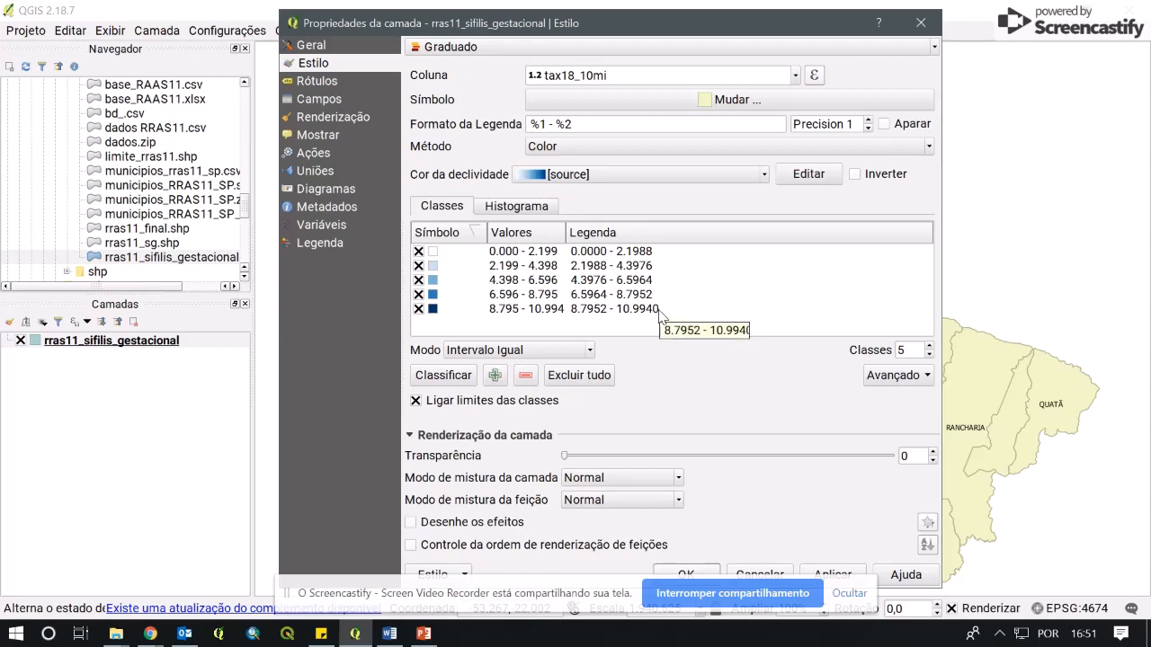
Try sorting the classes by legend in descending order and return them to ascending order.
left_click(614, 233)
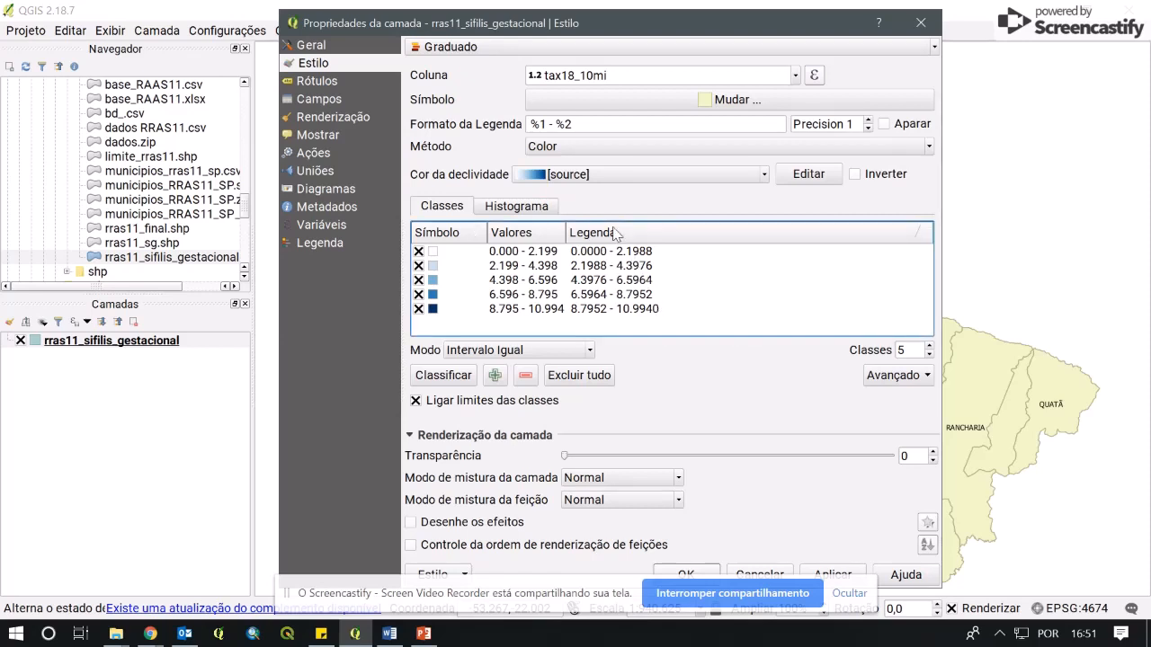
left_click(614, 234)
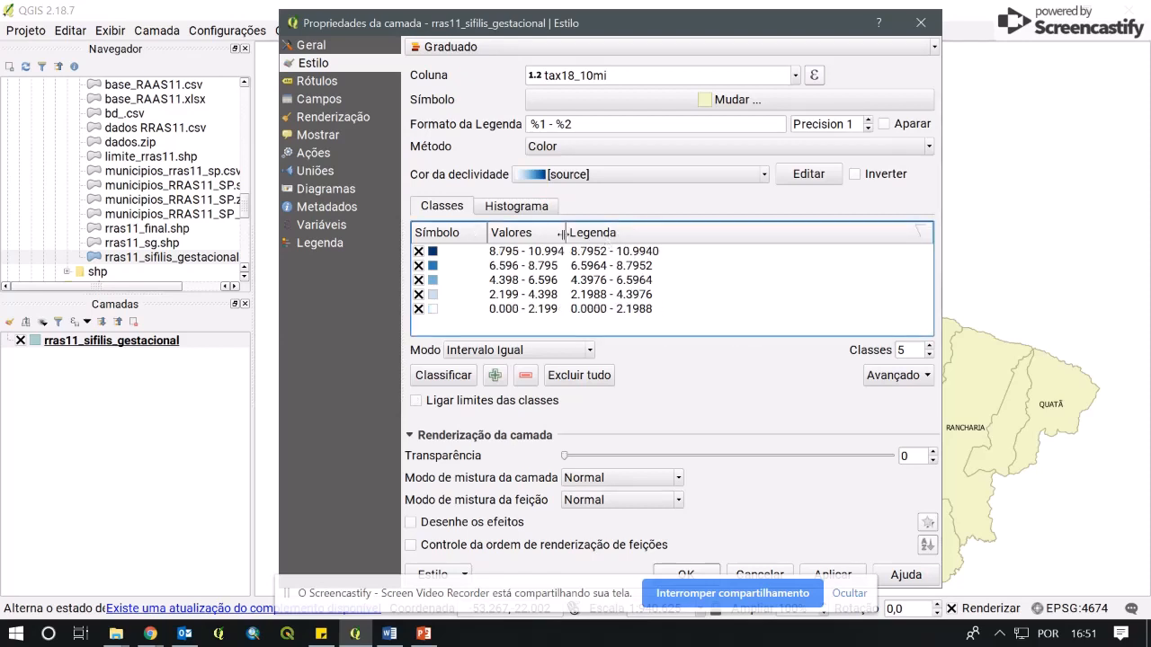
left_click(516, 236)
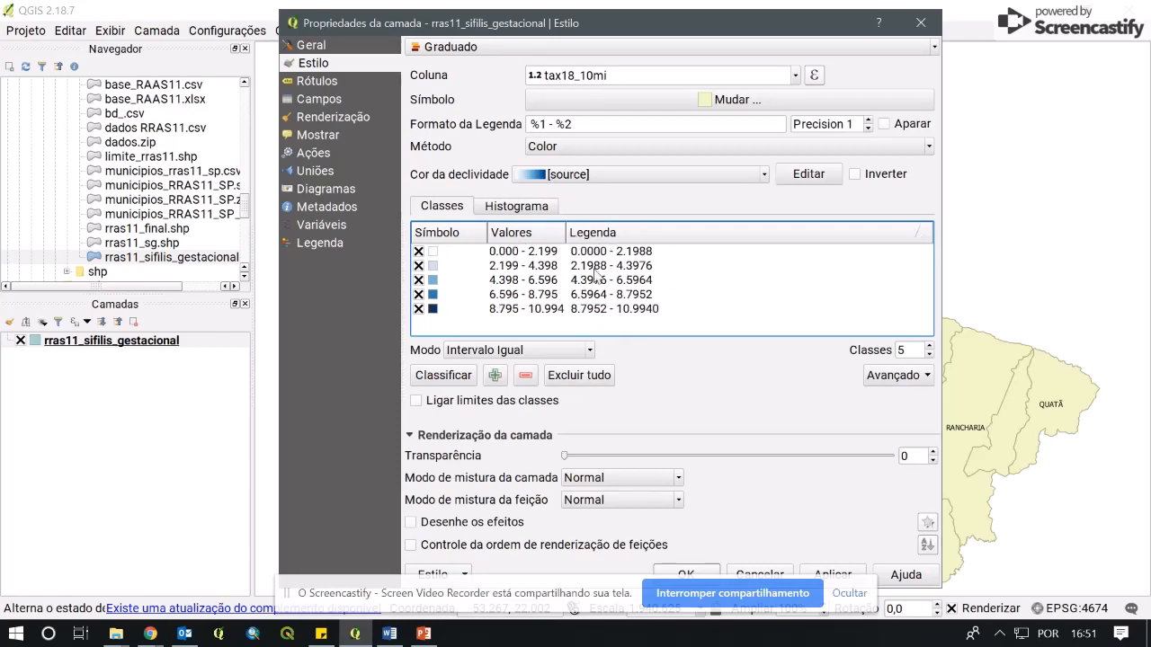
Load the values into the histogram, examine how they spread across the class breaks, and return to the class list.
left_click(520, 208)
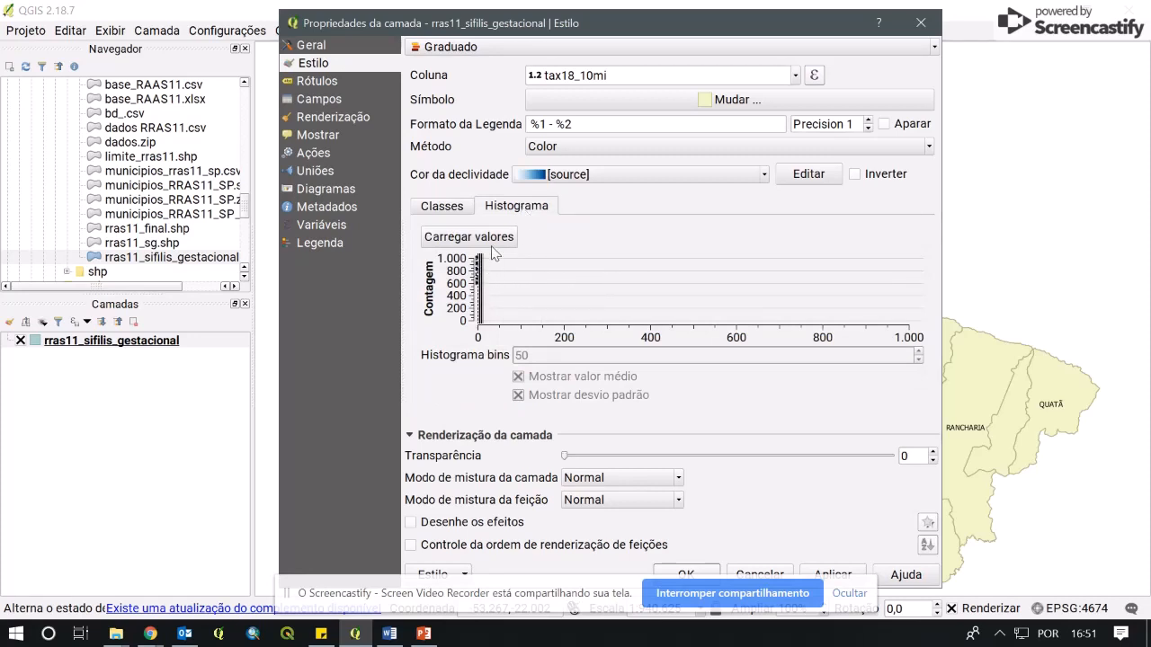
left_click(454, 238)
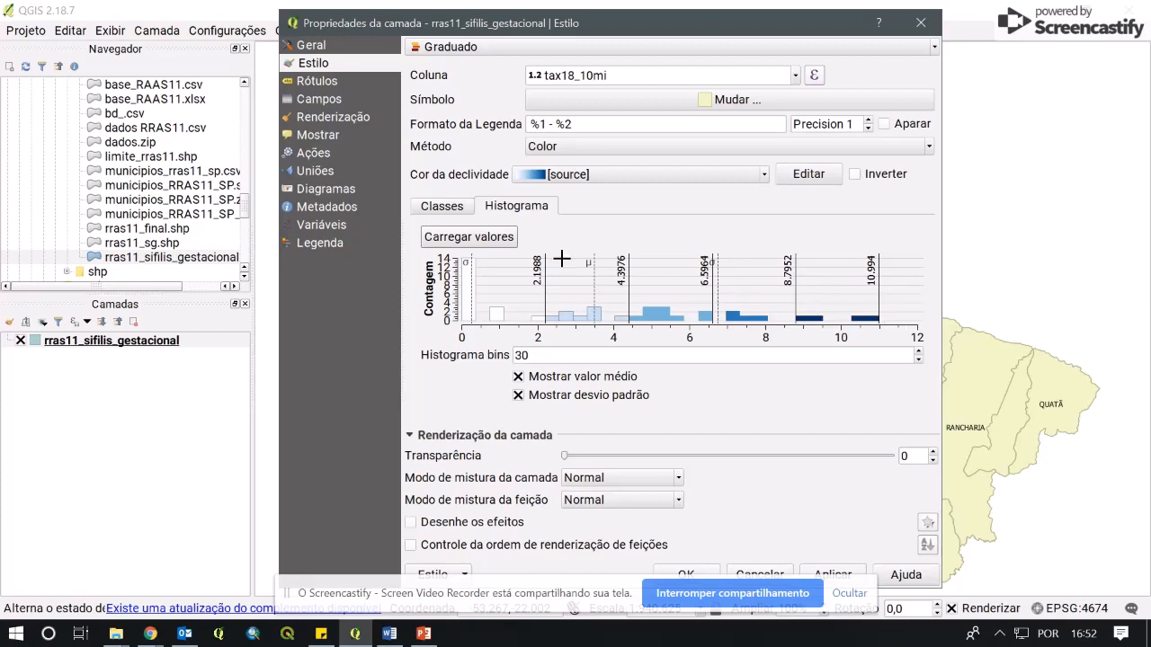
left_click(458, 207)
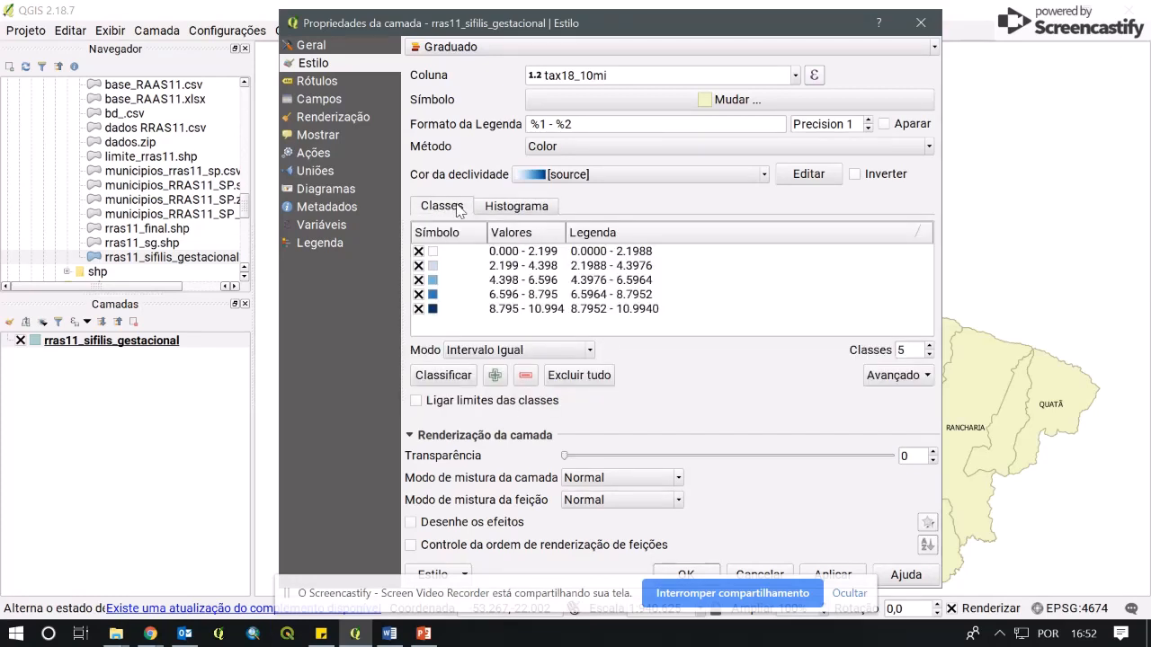
Apply the graduated style to the map and close the layer properties.
left_click(852, 576)
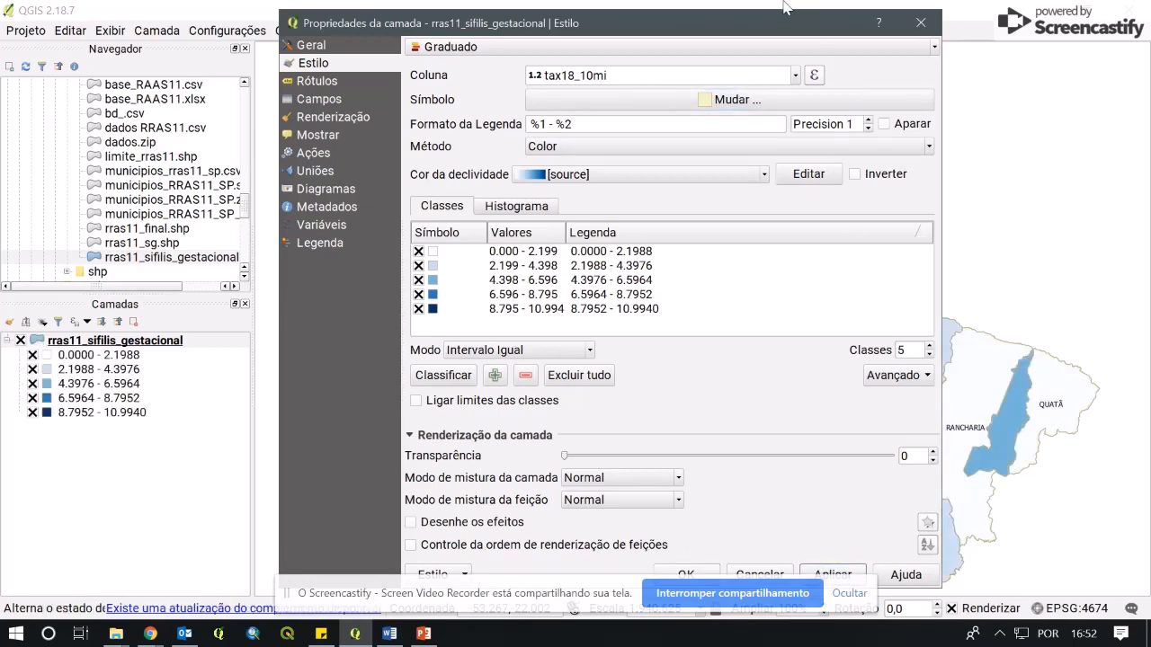
left_click(701, 573)
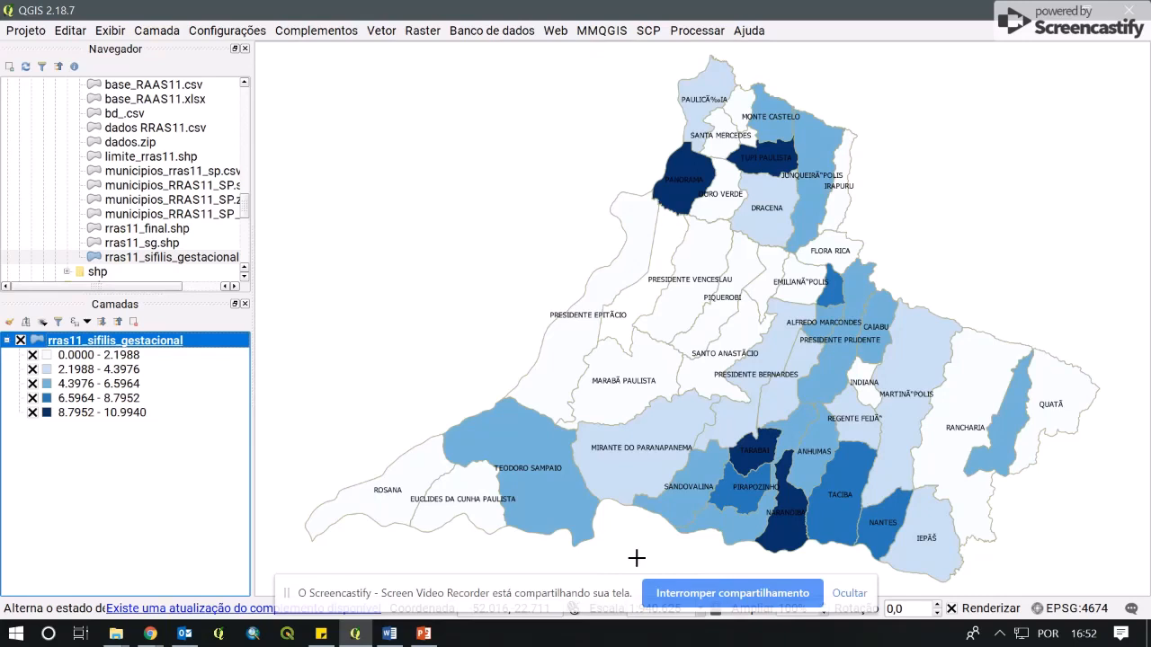
Rename the classified layer as rras11_sifilis_gestacional_int_igual.
right_click(152, 339)
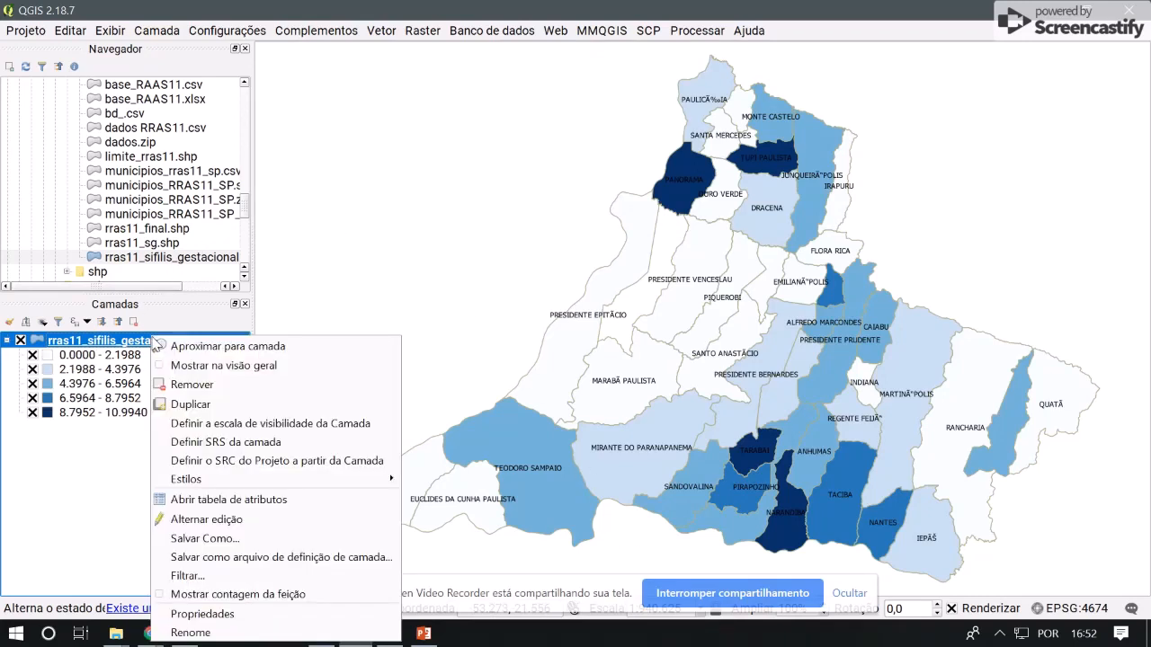
left_click(184, 634)
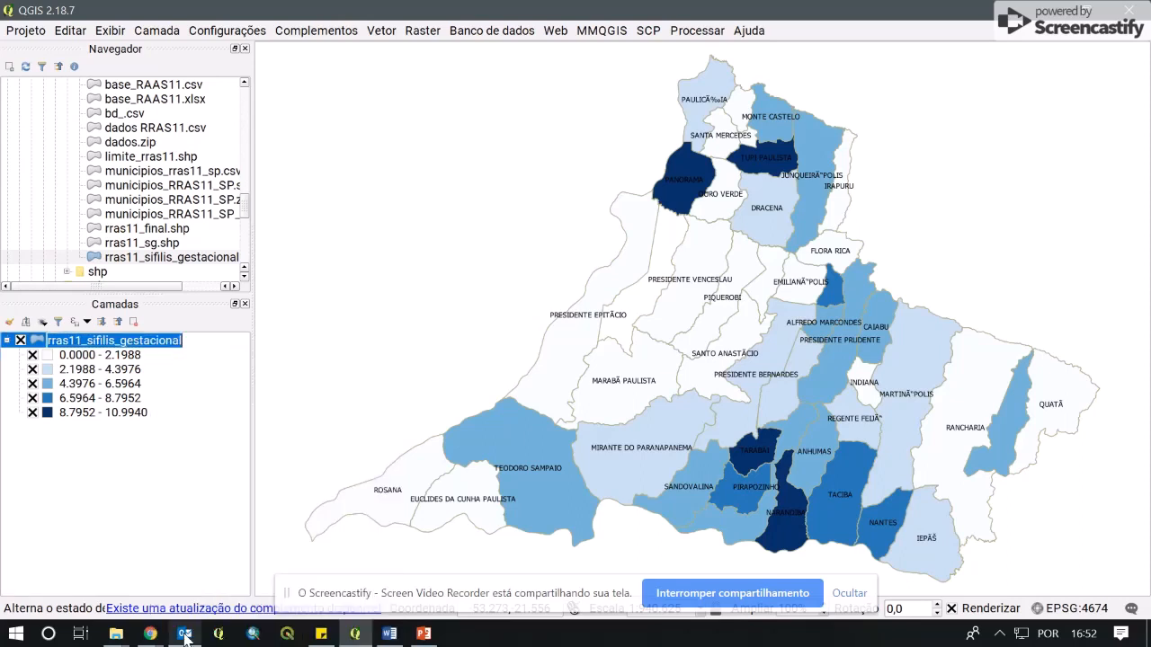
left_click(185, 342)
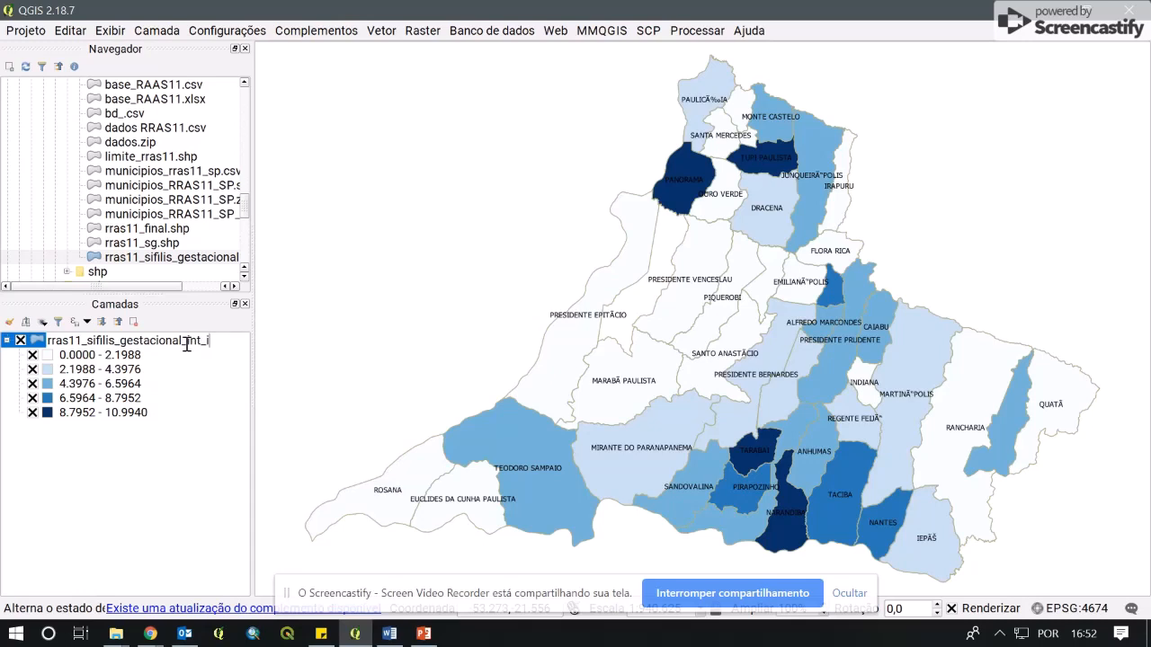
key("Return")
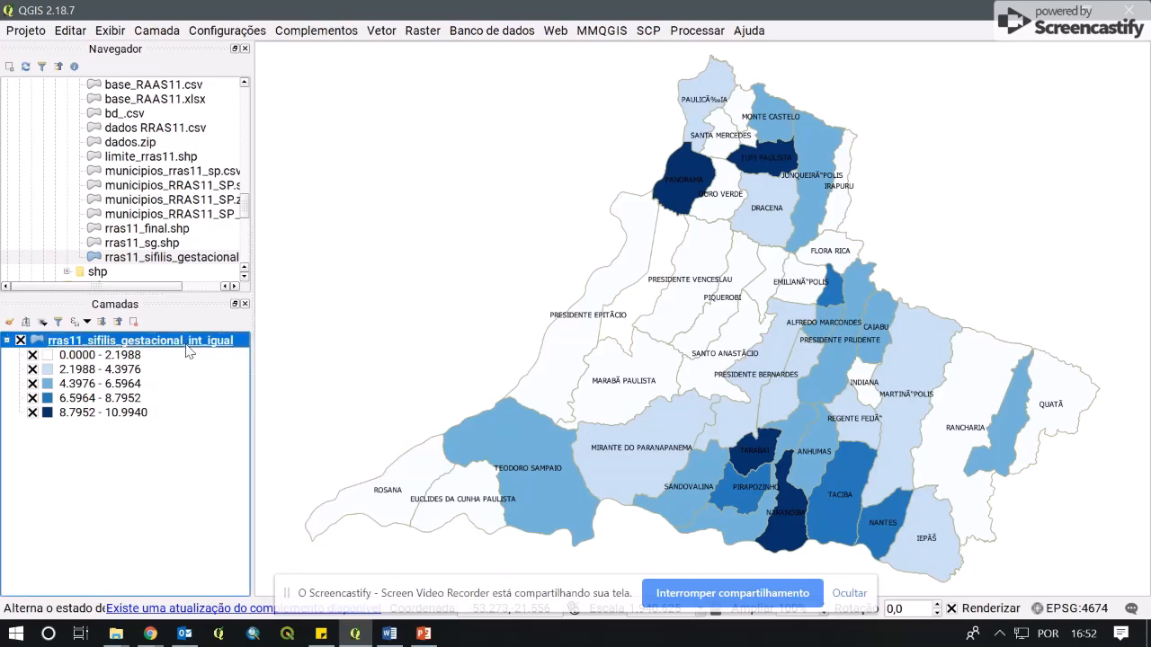
Add the rras11_sifilis_gestacional shapefile to the map again and give the new layer a graduated style on the tax18_10mi column.
double_click(200, 259)
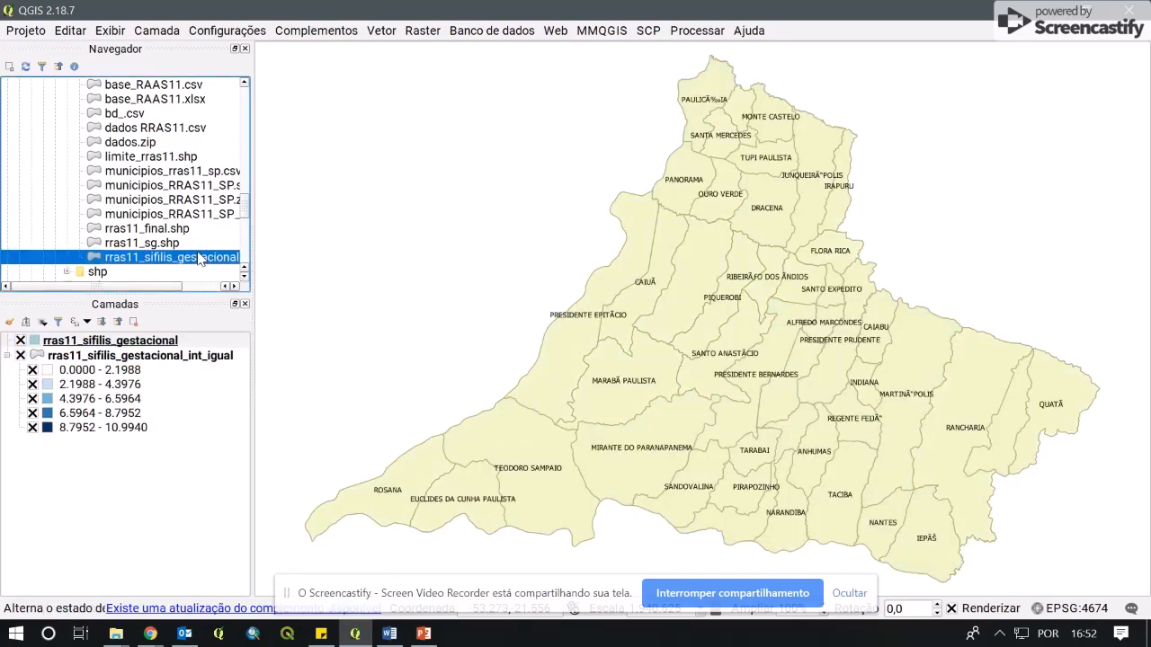
right_click(74, 344)
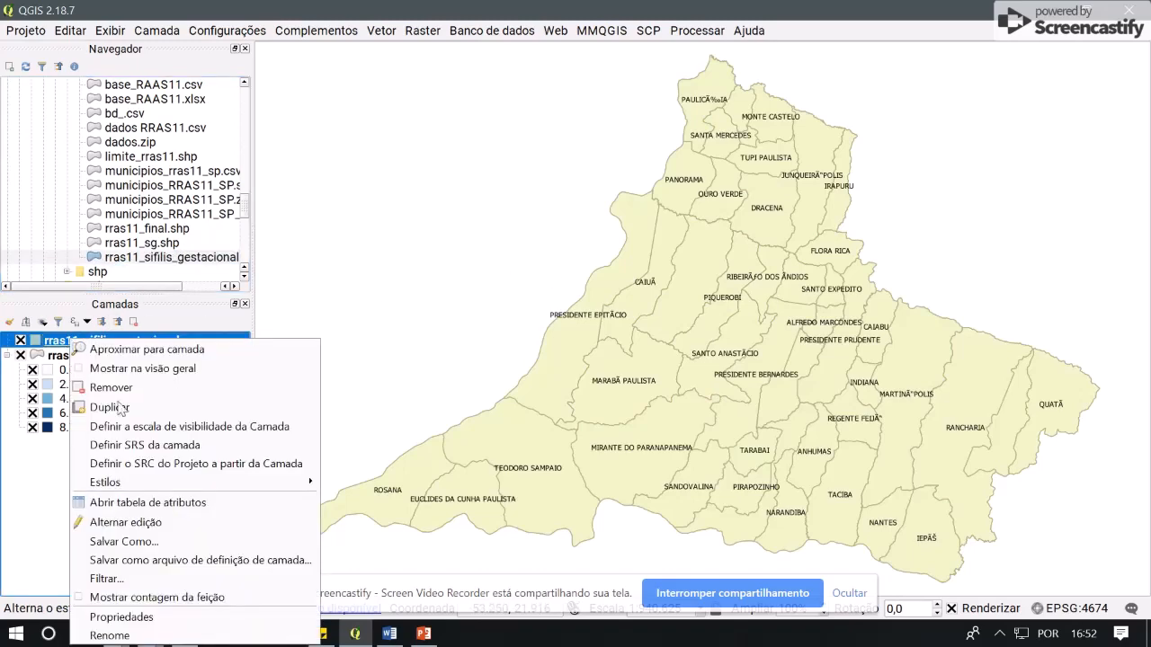
left_click(212, 617)
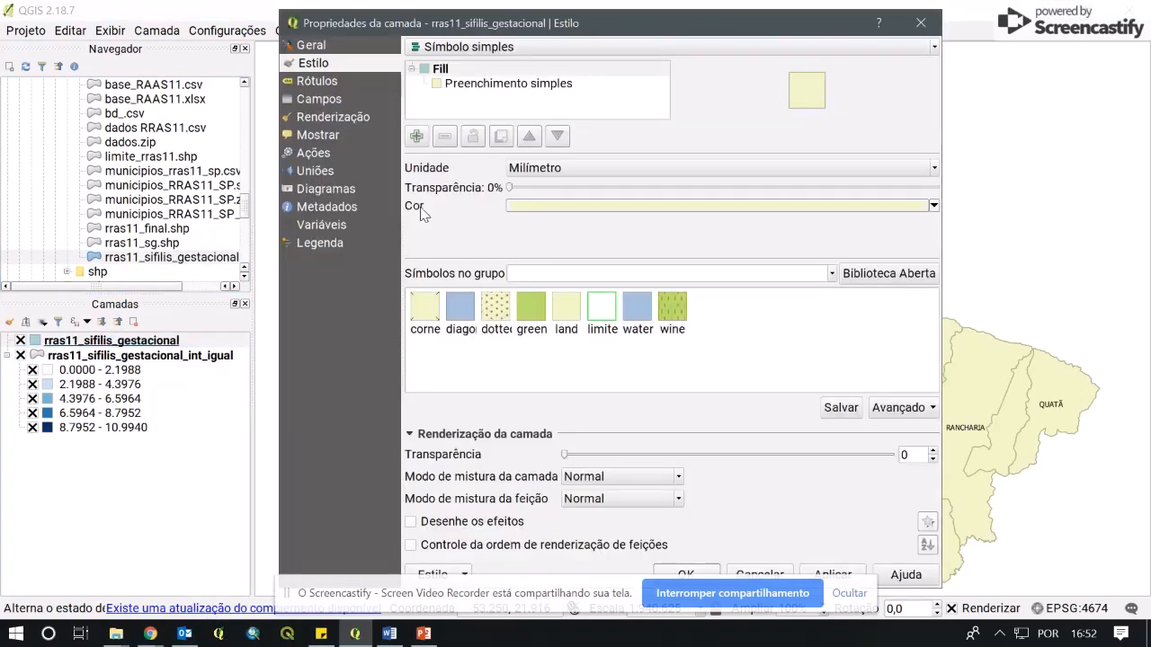
left_click(497, 51)
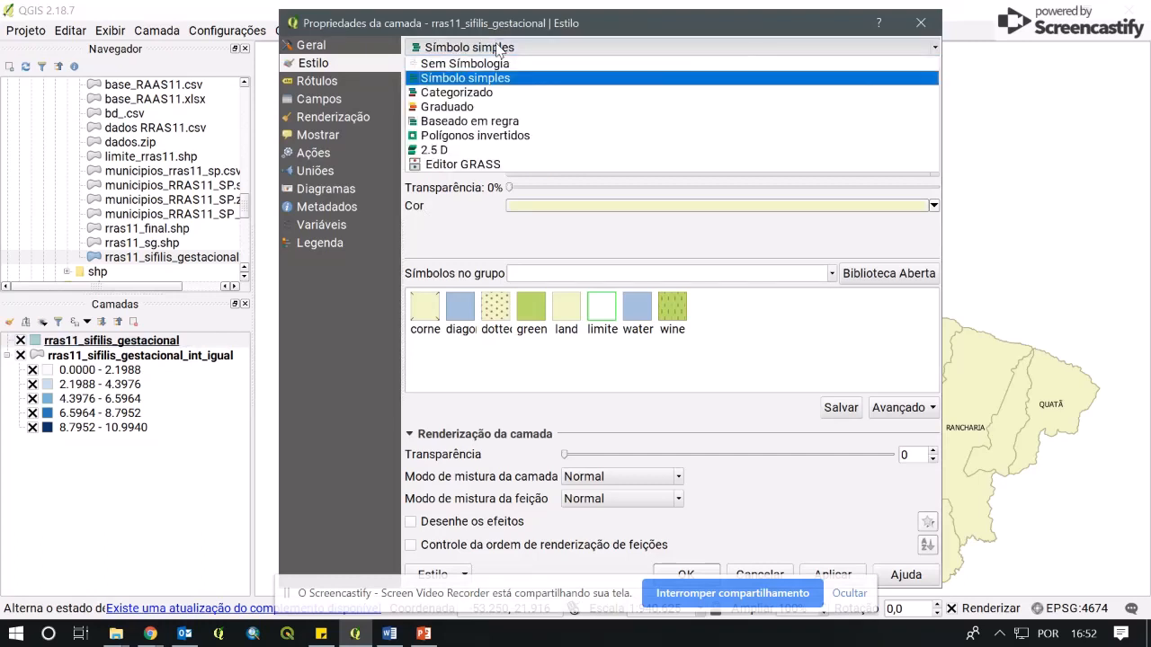
left_click(467, 107)
left_click(795, 76)
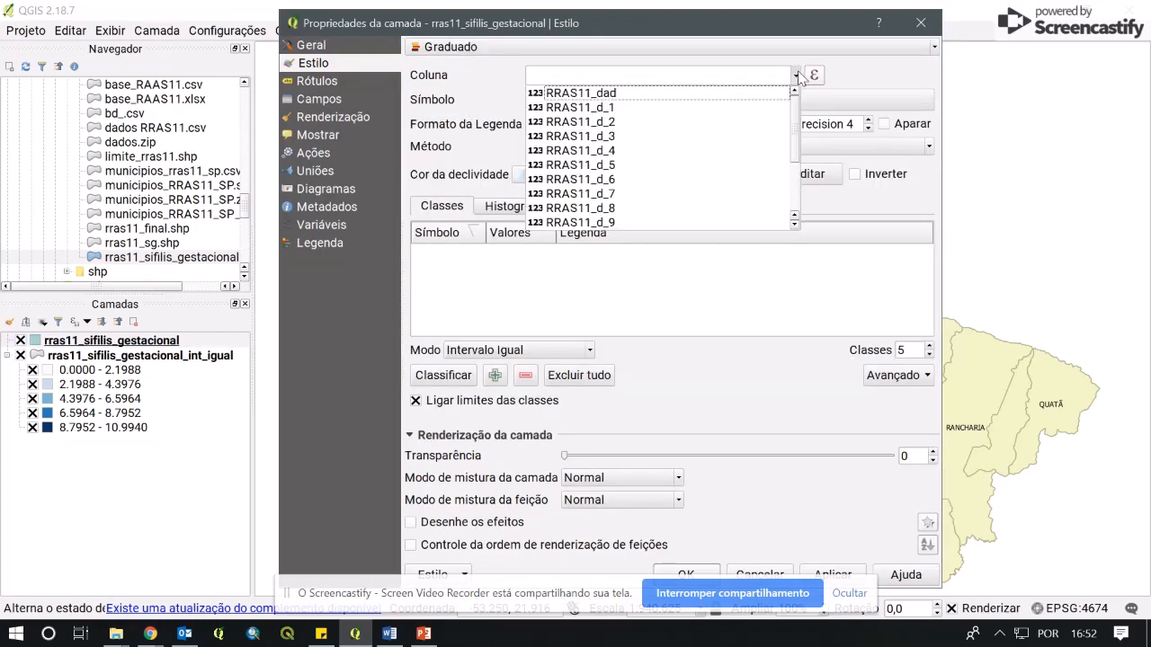
scroll(743, 180, "down", 3)
left_click(567, 222)
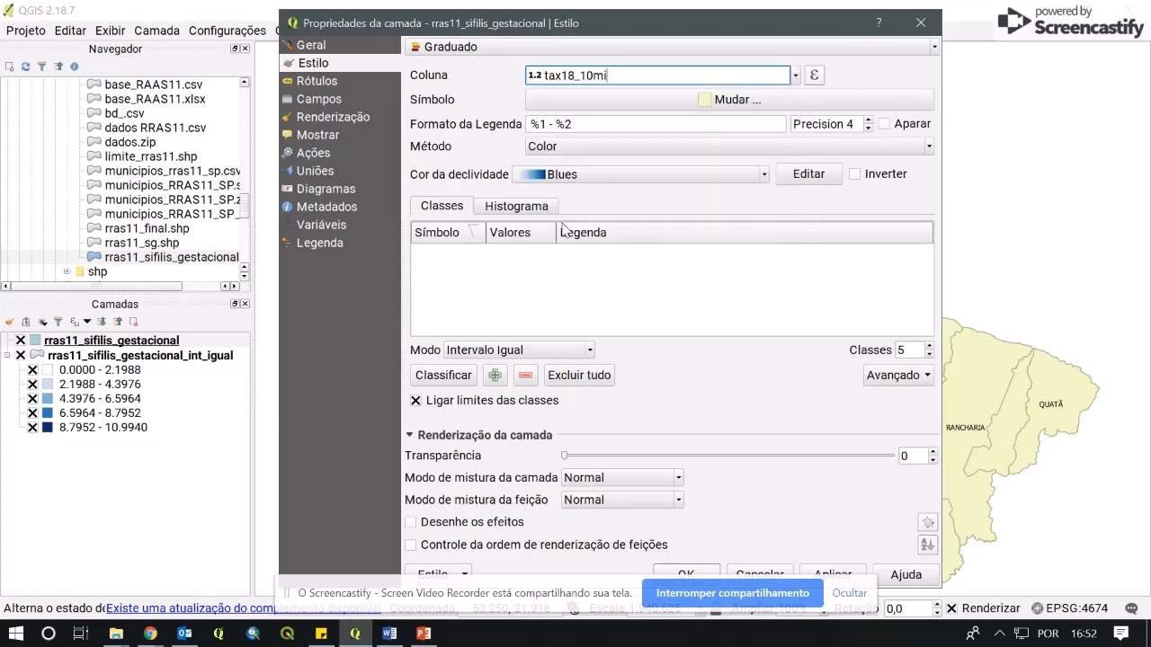
Classify the values into 5 classes using the Quantil (contagem igual) mode, keeping the blue colour ramp.
left_click(580, 353)
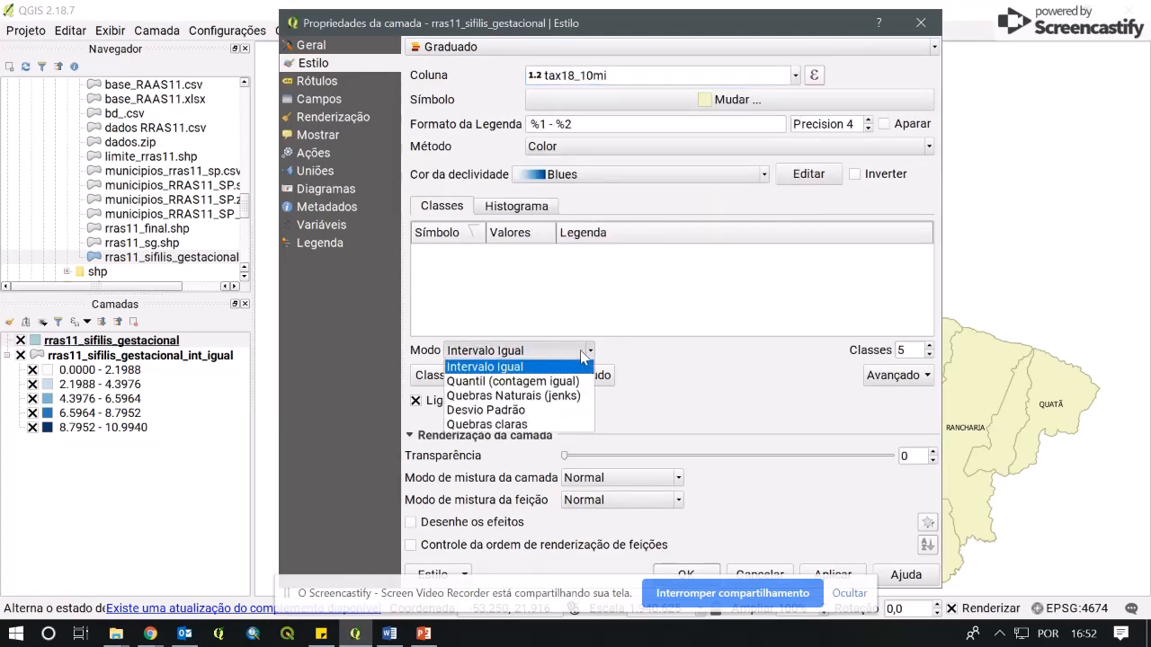
left_click(508, 382)
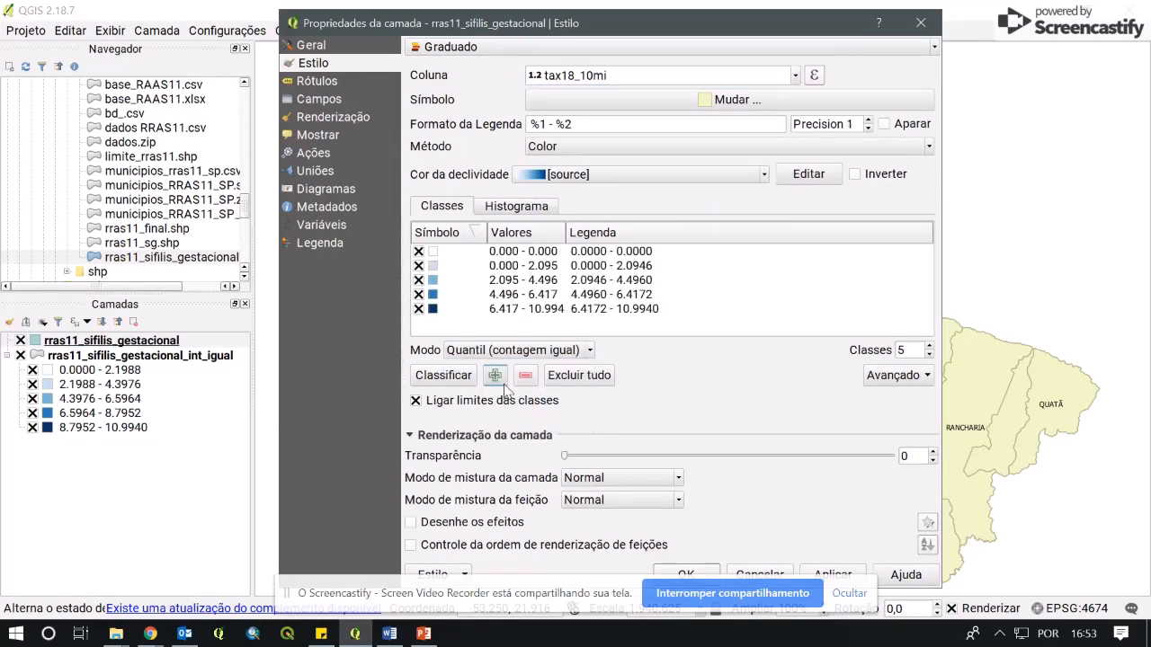
left_click(466, 382)
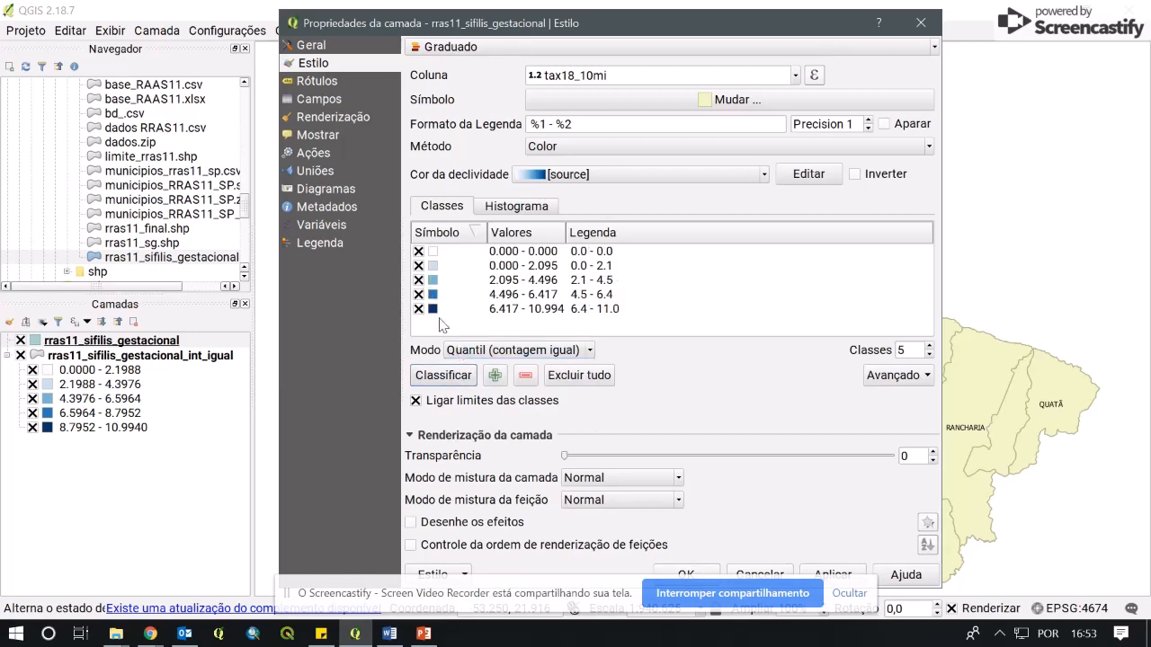
Load the values into the histogram, examine how they fall between the quantile breaks, and return to the class list.
left_click(516, 212)
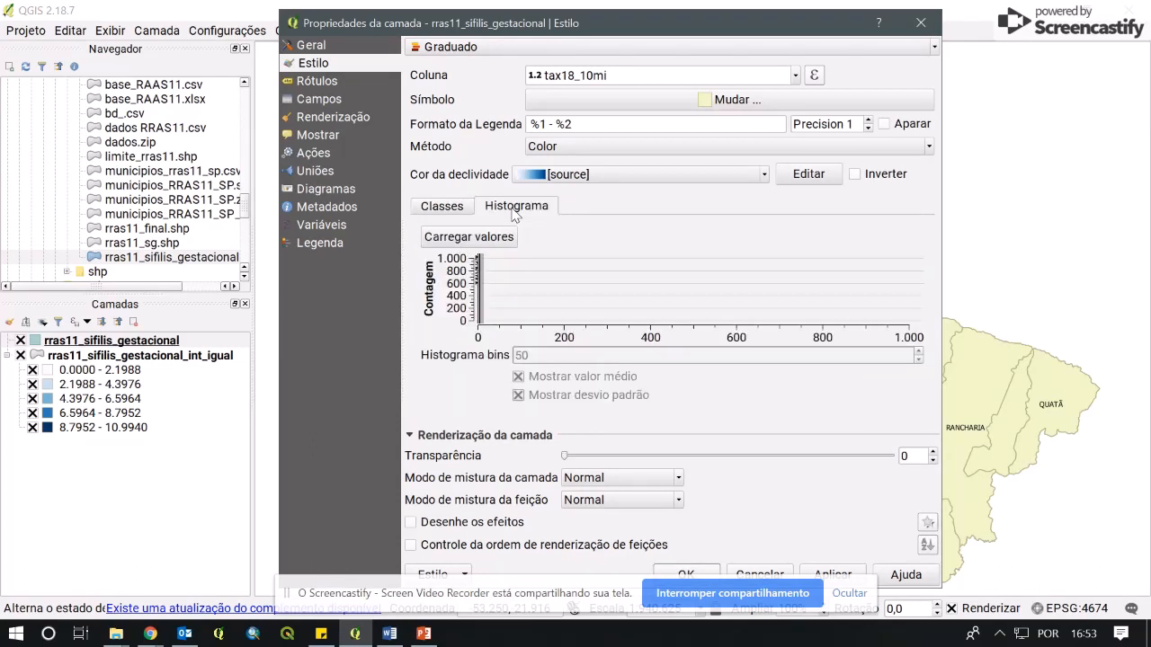
left_click(510, 244)
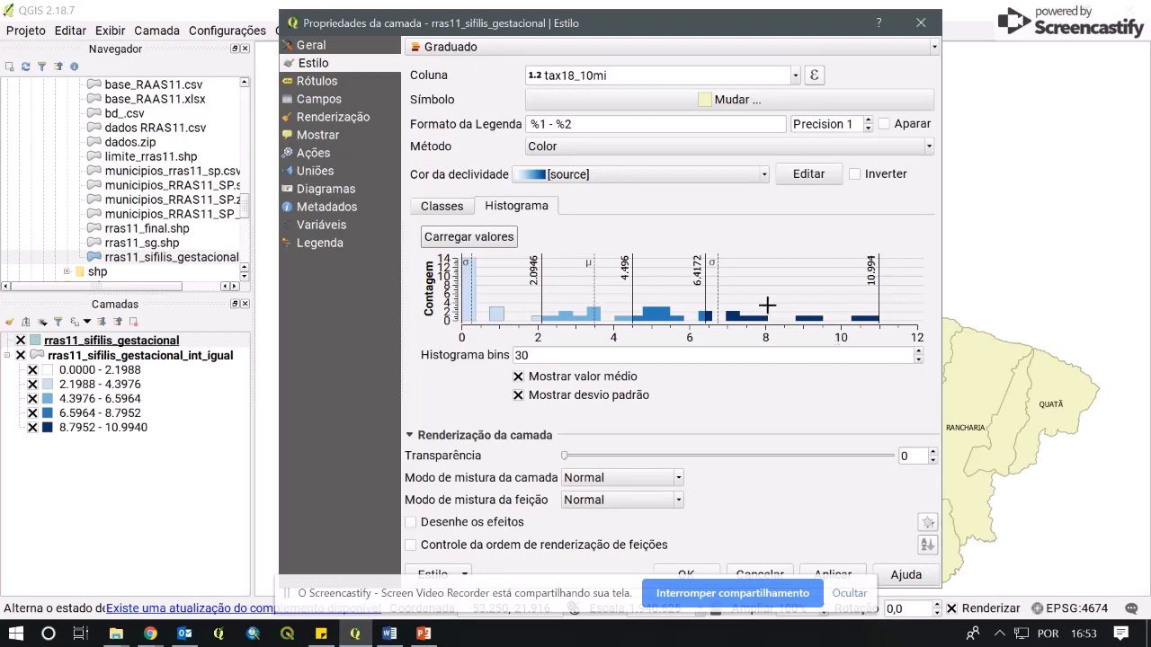
left_click(442, 205)
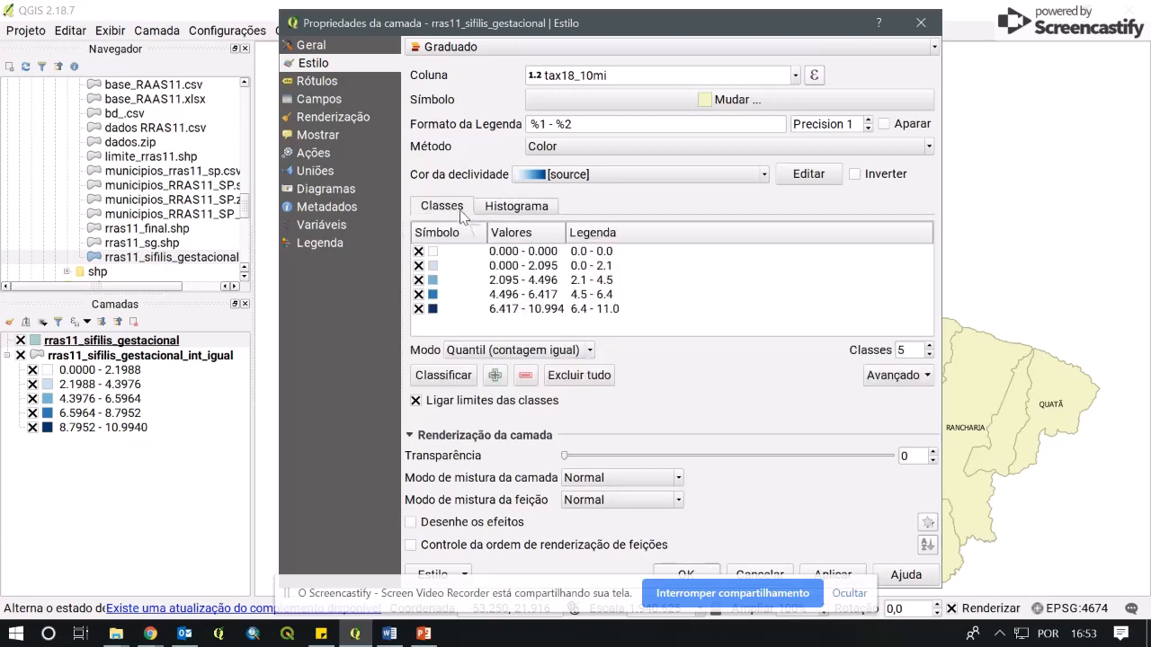
Apply the quantile style to the layer and close its properties.
left_click(821, 577)
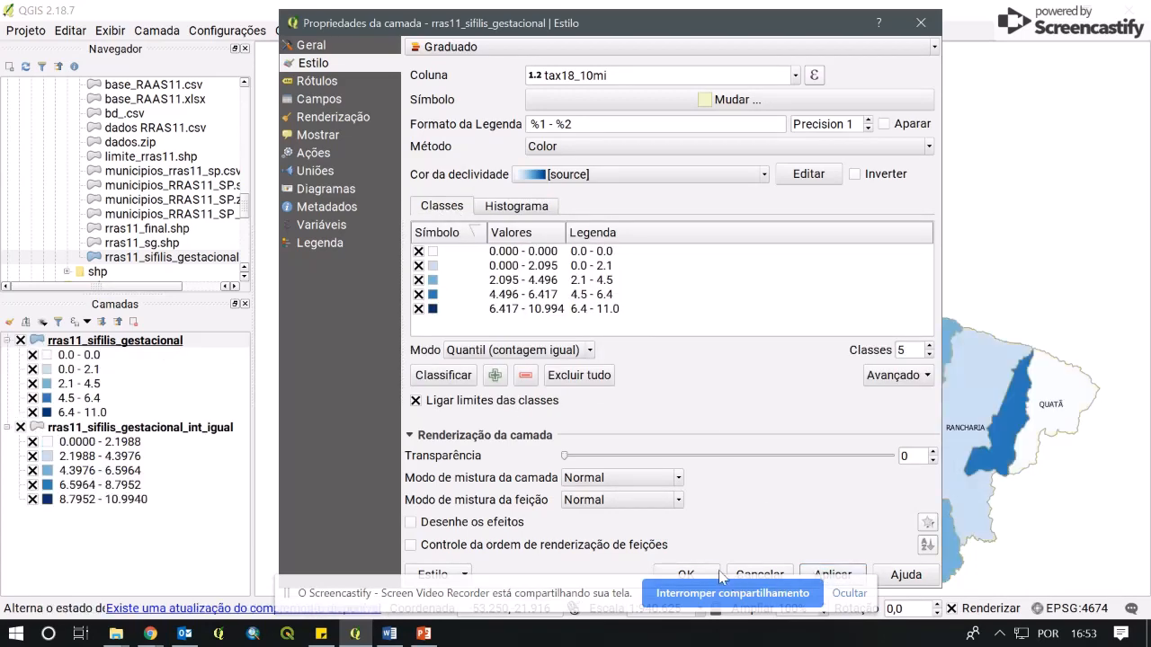
left_click(686, 575)
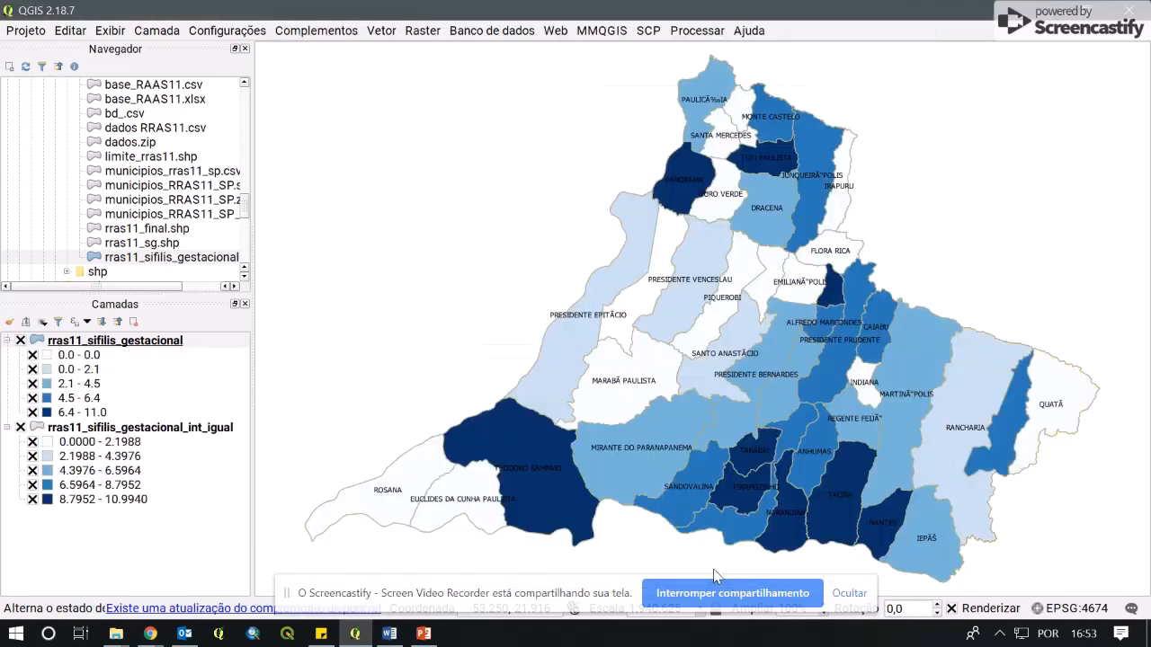
Rename the quantile-classified layer as rras11_sifilis_gestacional_quantil.
right_click(168, 343)
left_click(208, 335)
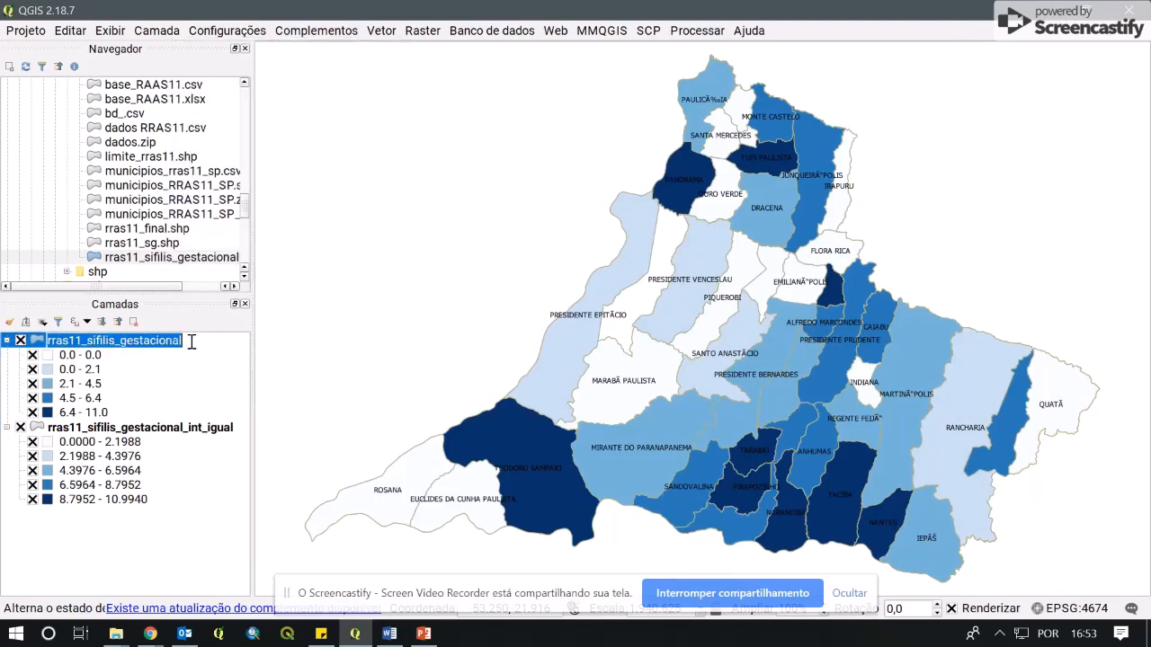
left_click(188, 343)
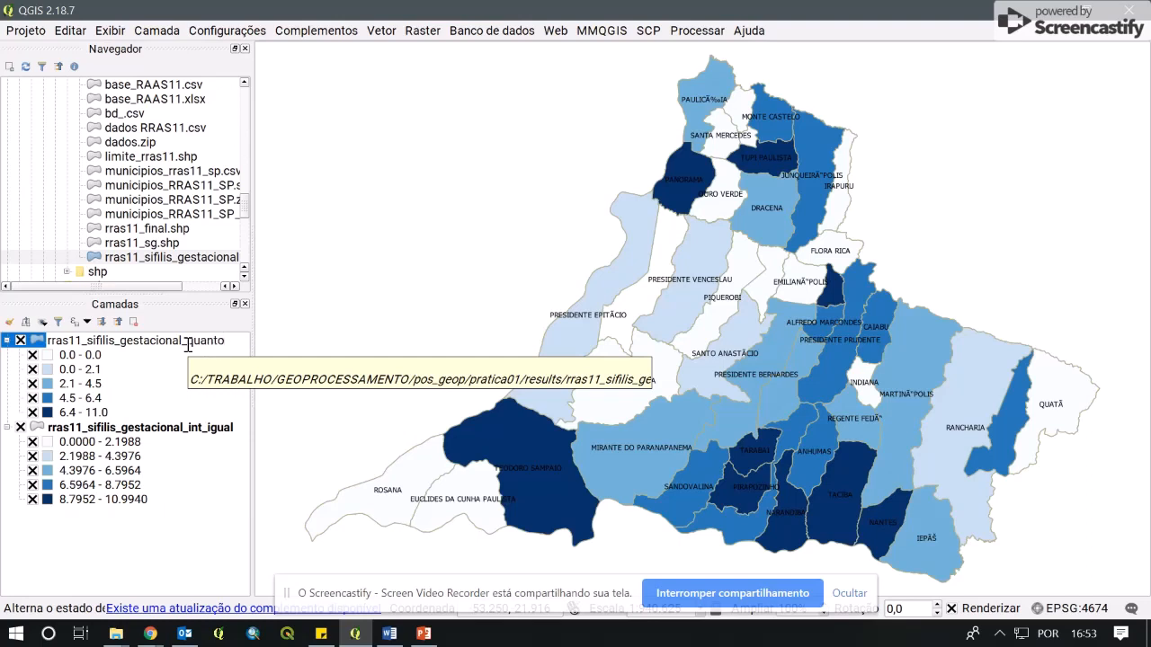
type("l")
key("Return")
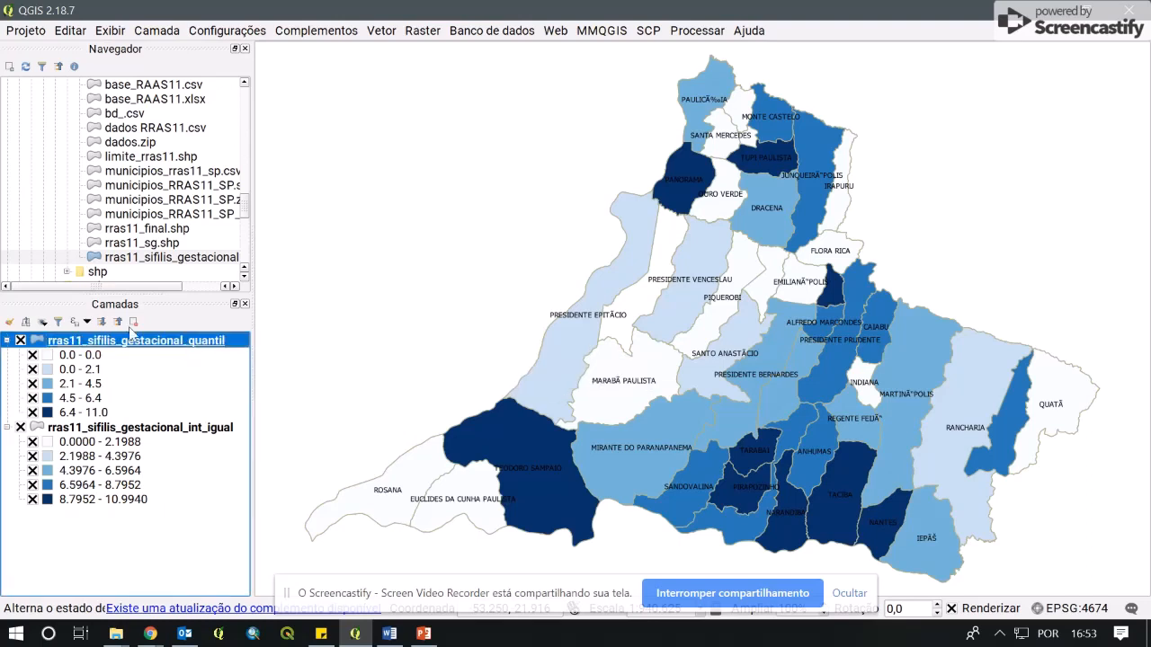
Hide the quantile layer to compare it with the equal-interval map underneath, and show it again.
left_click(21, 341)
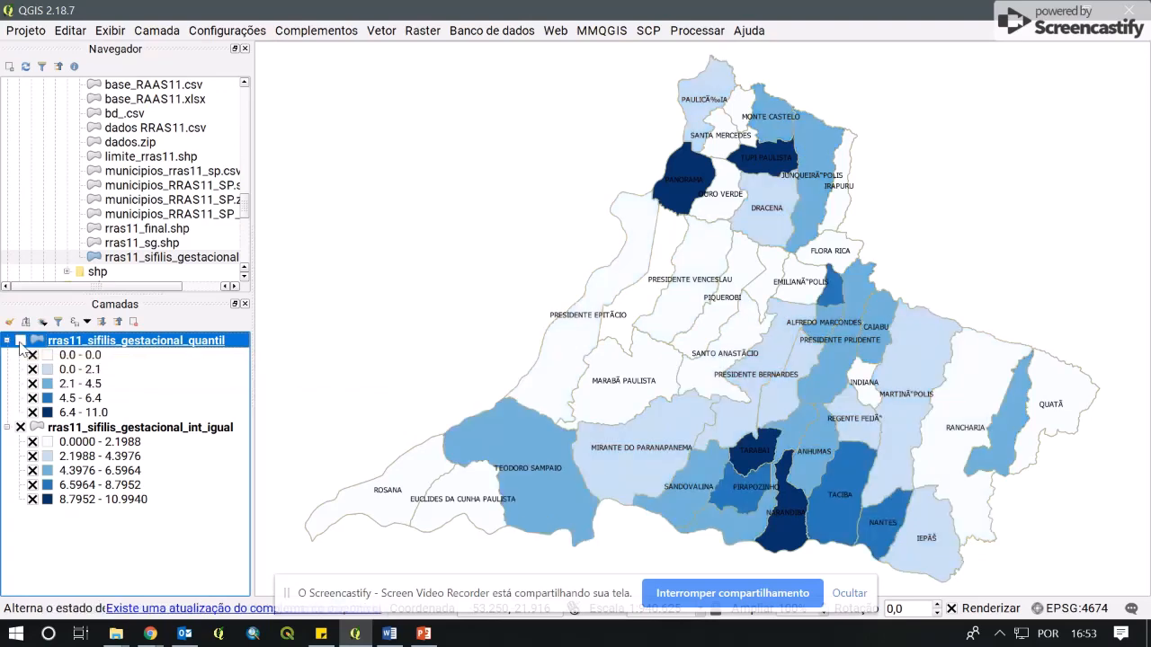
left_click(21, 342)
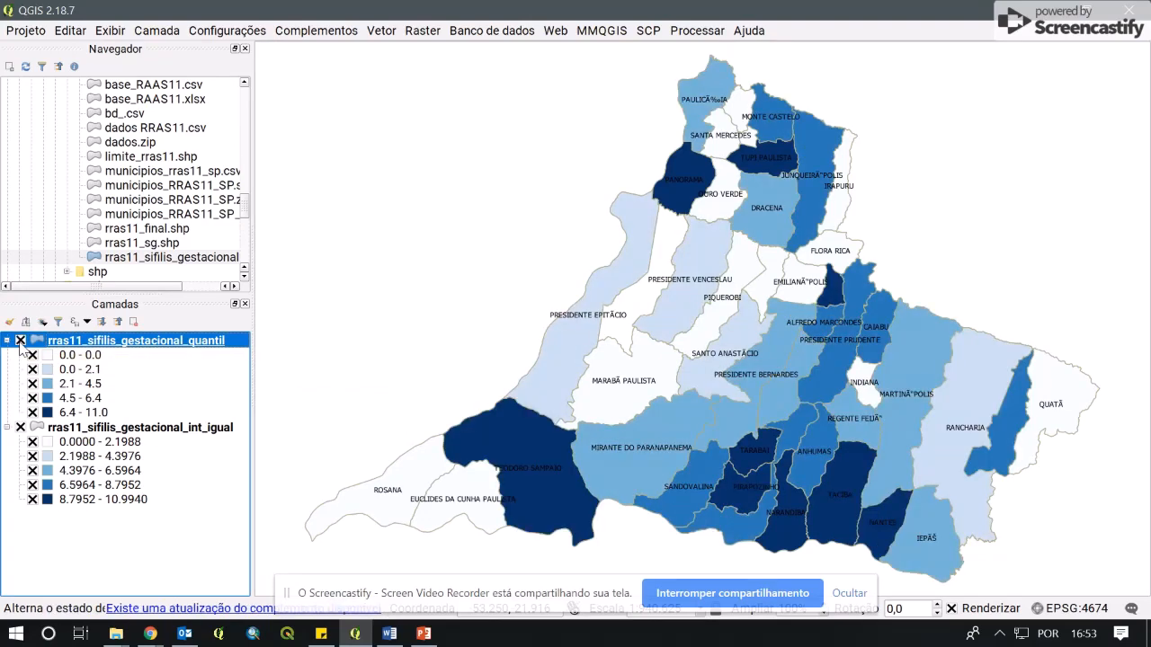
Add another copy of the rras11_sifilis_gestacional shapefile and set its style to graduated on the tax18_10mi column.
double_click(151, 258)
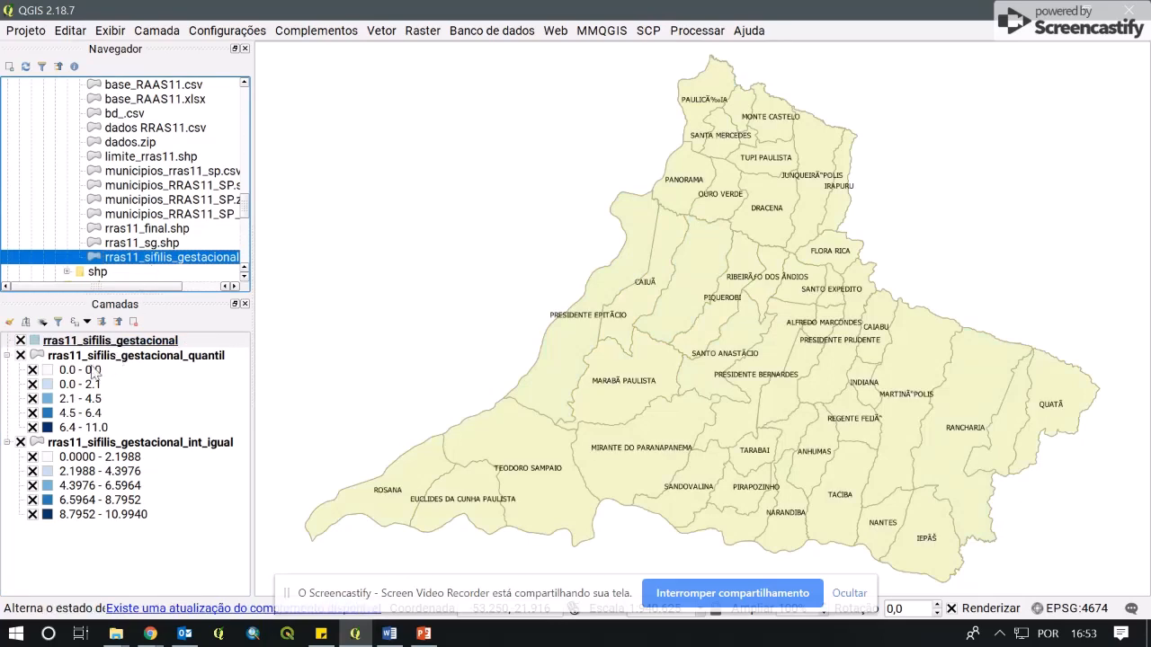
left_click(106, 342)
right_click(104, 339)
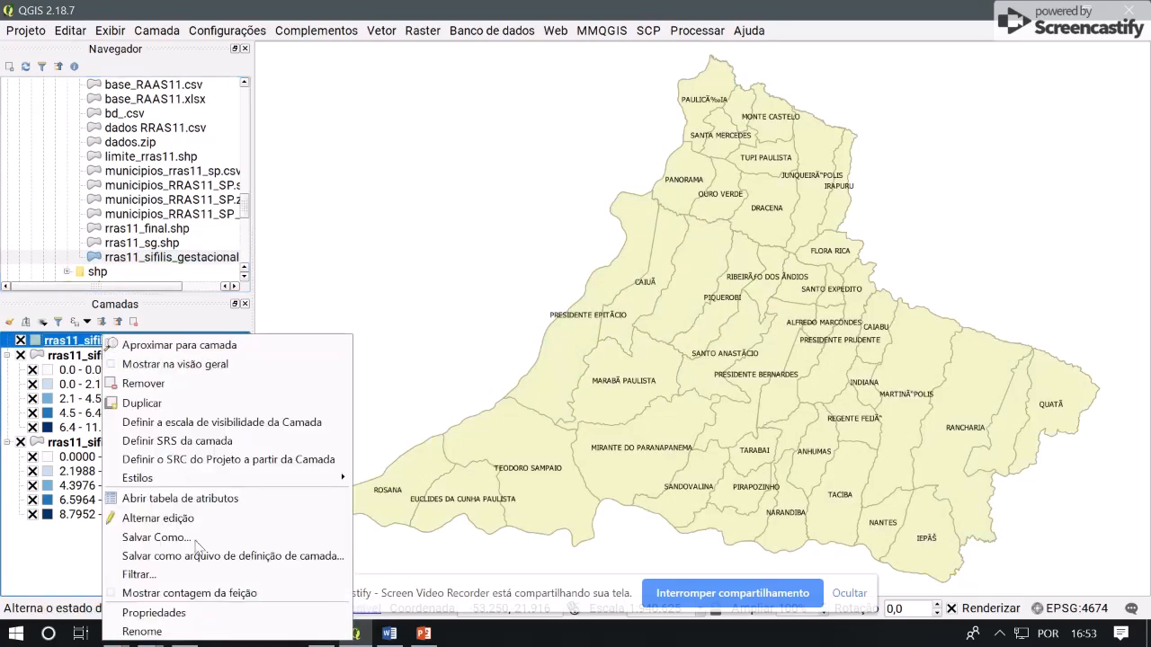
left_click(197, 615)
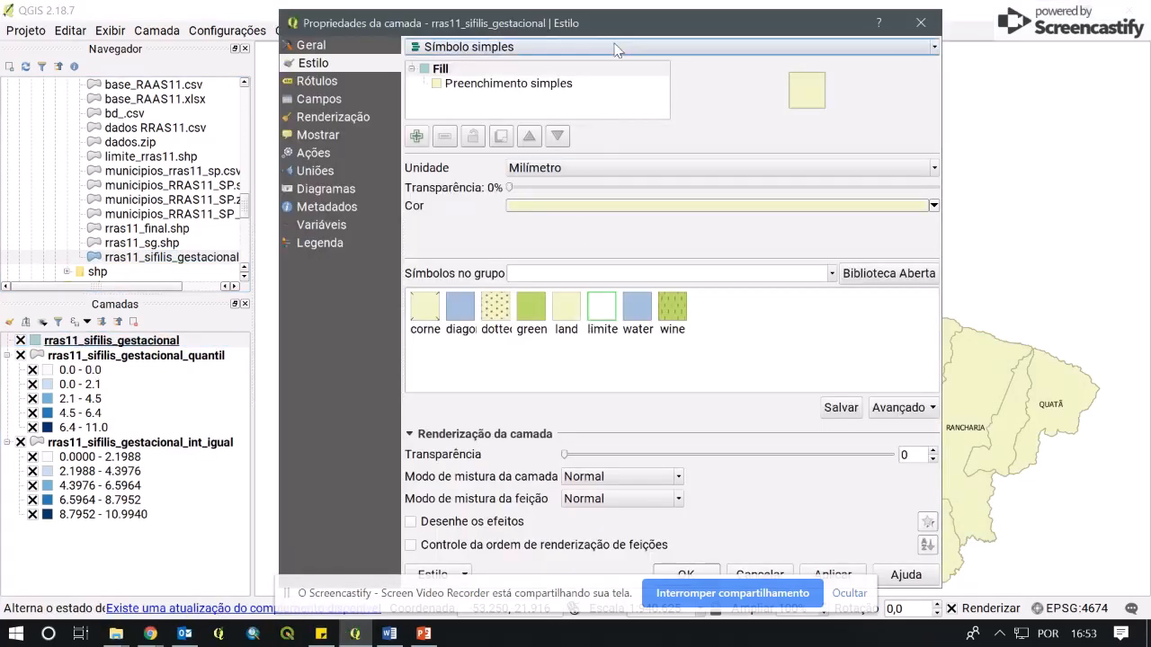
left_click(585, 49)
left_click(445, 107)
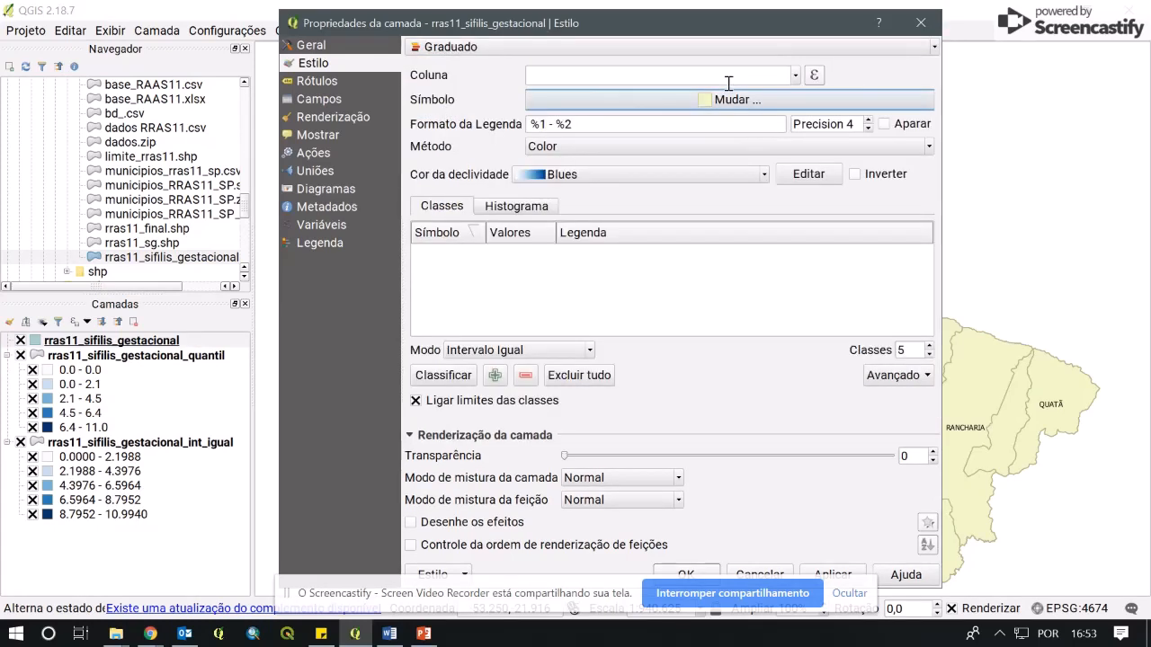
left_click(798, 77)
scroll(797, 126, "down", 3)
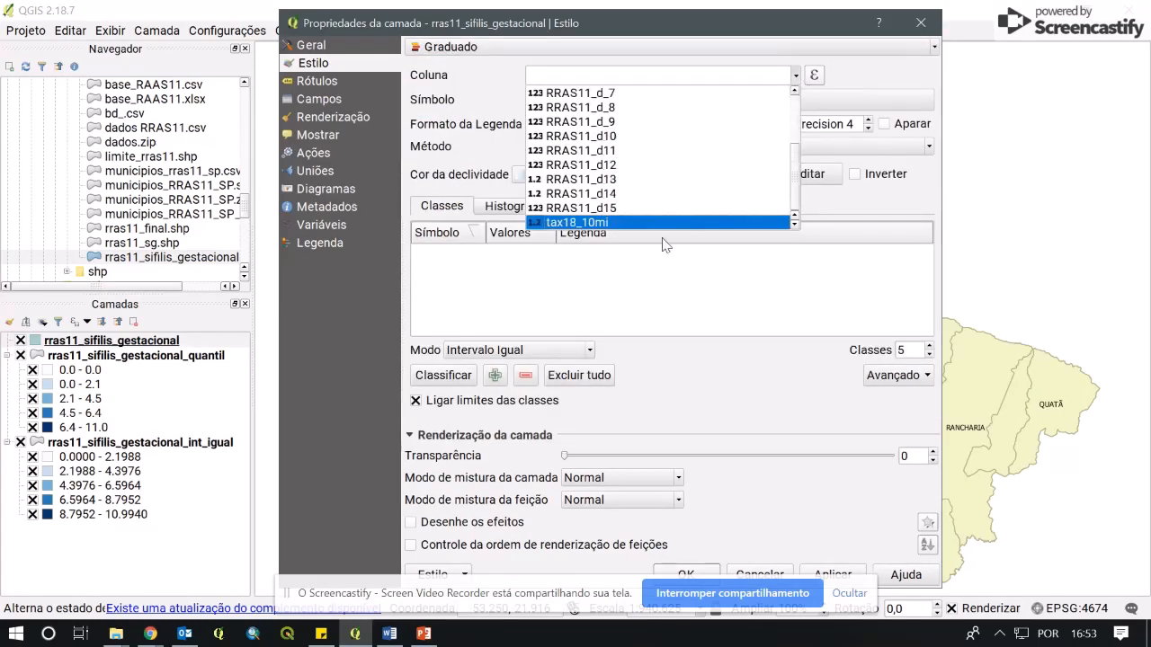
left_click(599, 230)
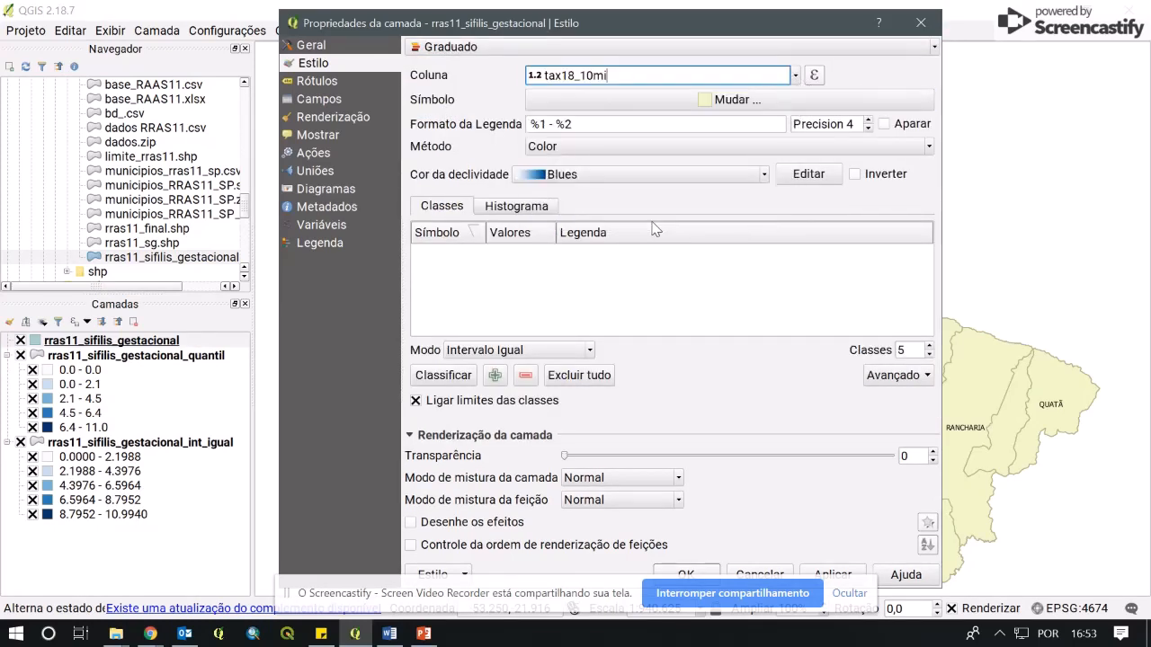
Classify the values using the Desvio Padrão mode, keeping the blue colour ramp.
left_click(485, 352)
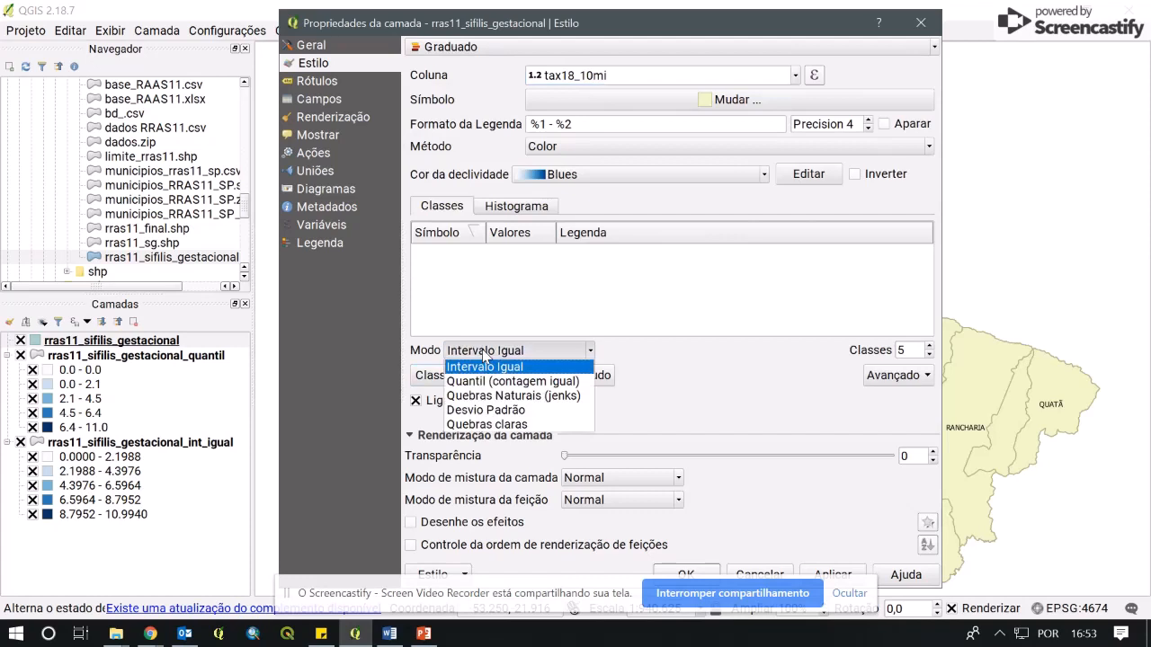
left_click(501, 412)
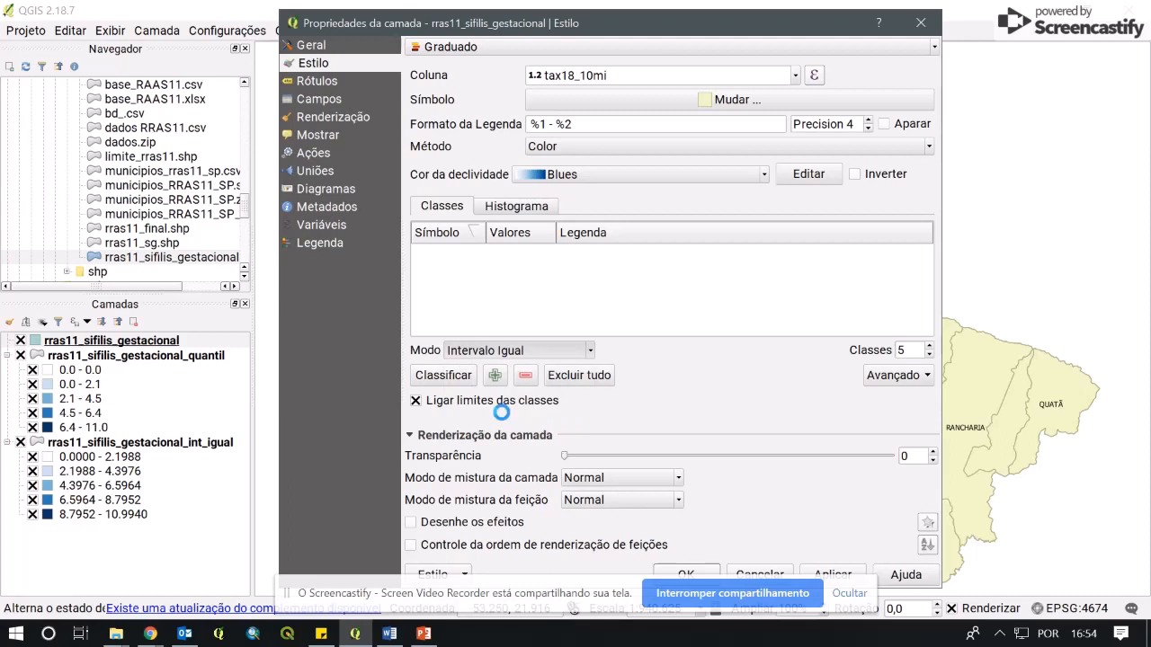
left_click(452, 382)
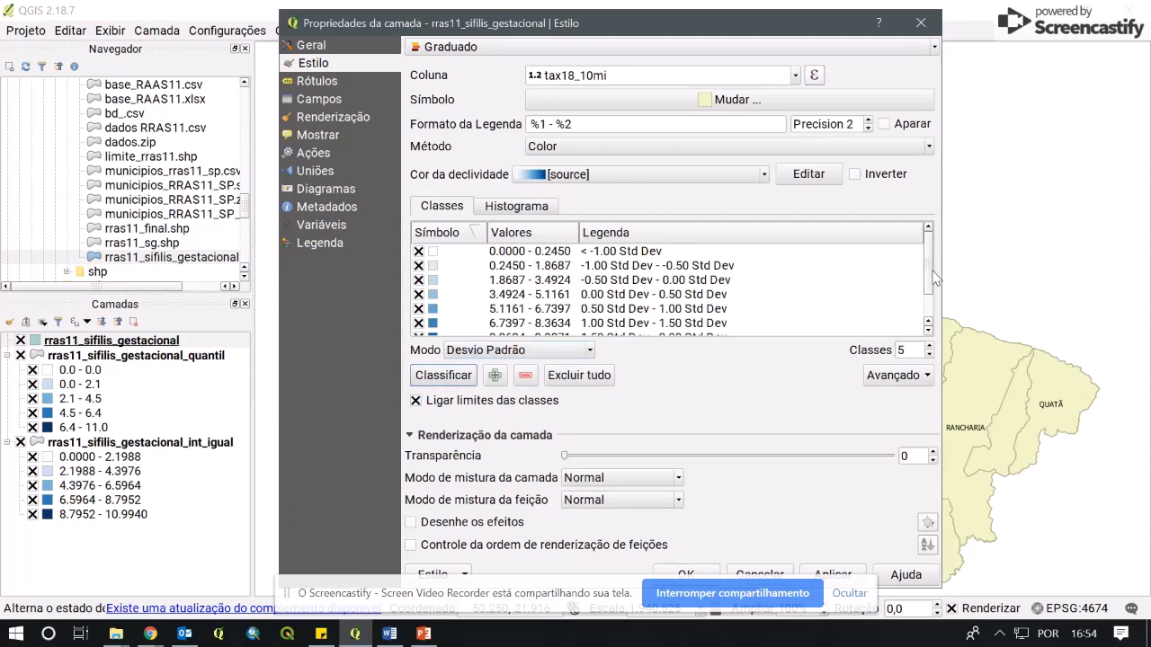
Examine the value ranges and legend labels of the standard deviation classes, from the lowest to the highest.
scroll(932, 280, "down", 1)
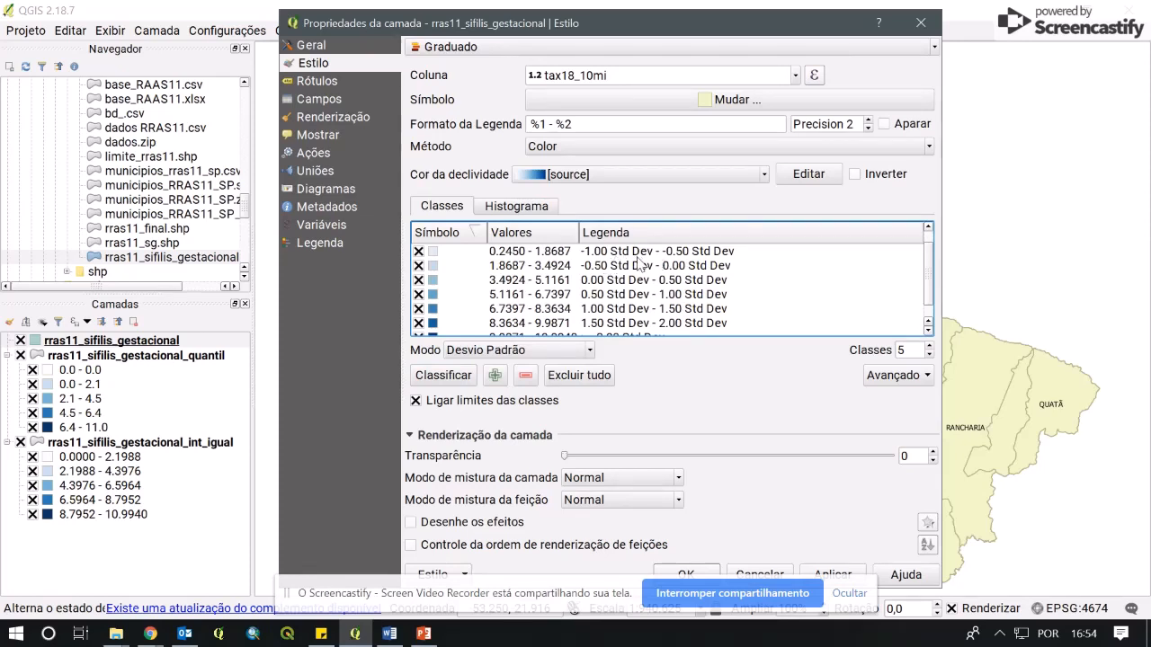
scroll(936, 311, "down", 1)
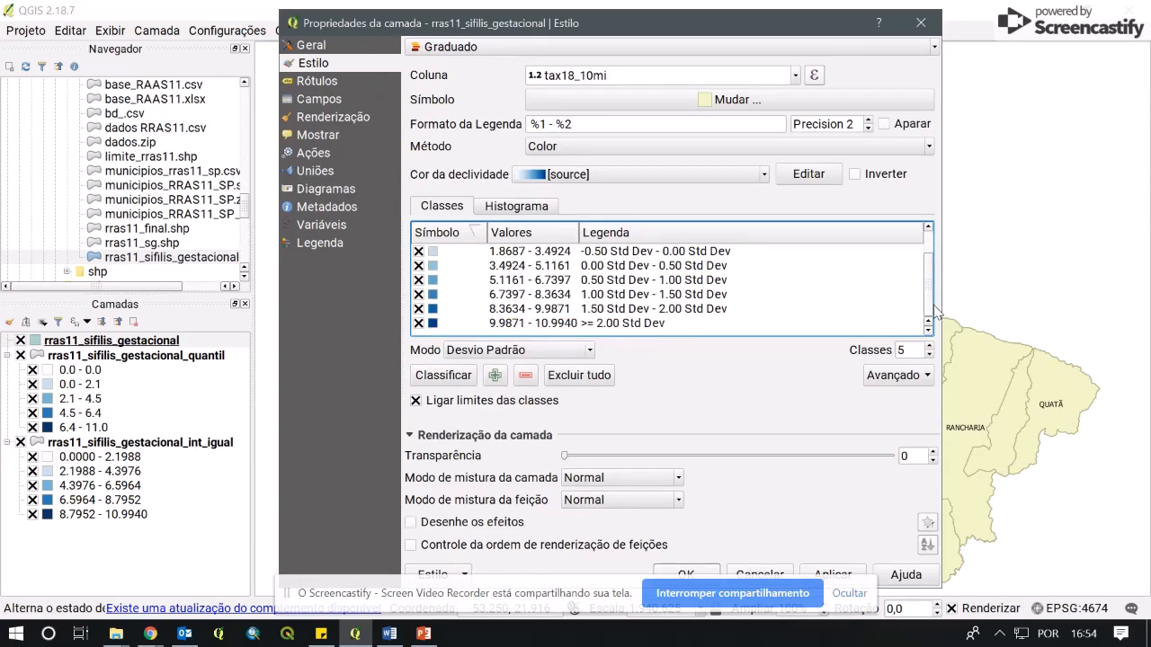
scroll(935, 311, "up", 2)
scroll(935, 297, "down", 2)
scroll(926, 286, "up", 2)
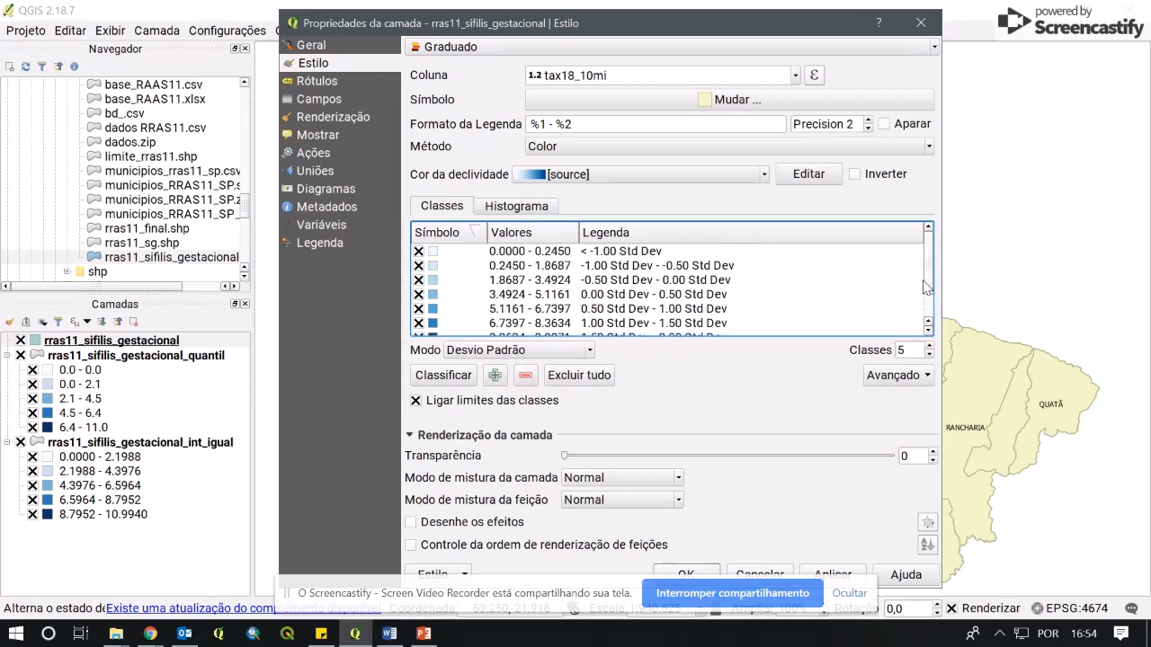
Review the full list of standard deviation classes and apply the graduated style to the layer.
scroll(933, 301, "down", 2)
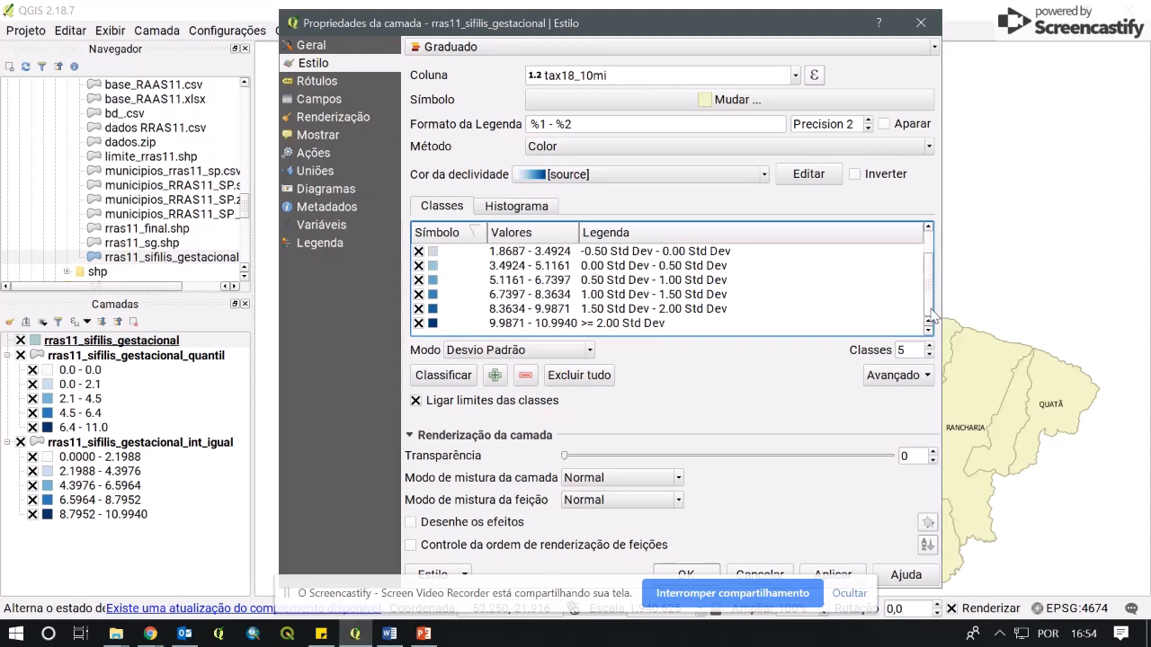
scroll(933, 311, "up", 2)
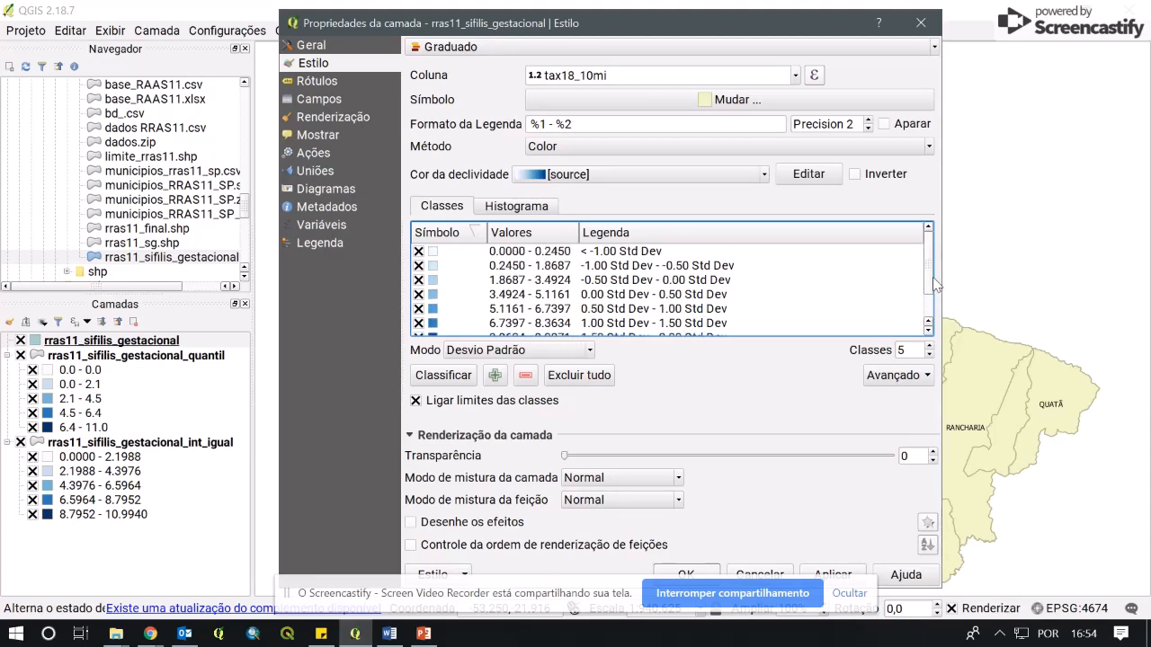
left_click(859, 574)
left_click(692, 575)
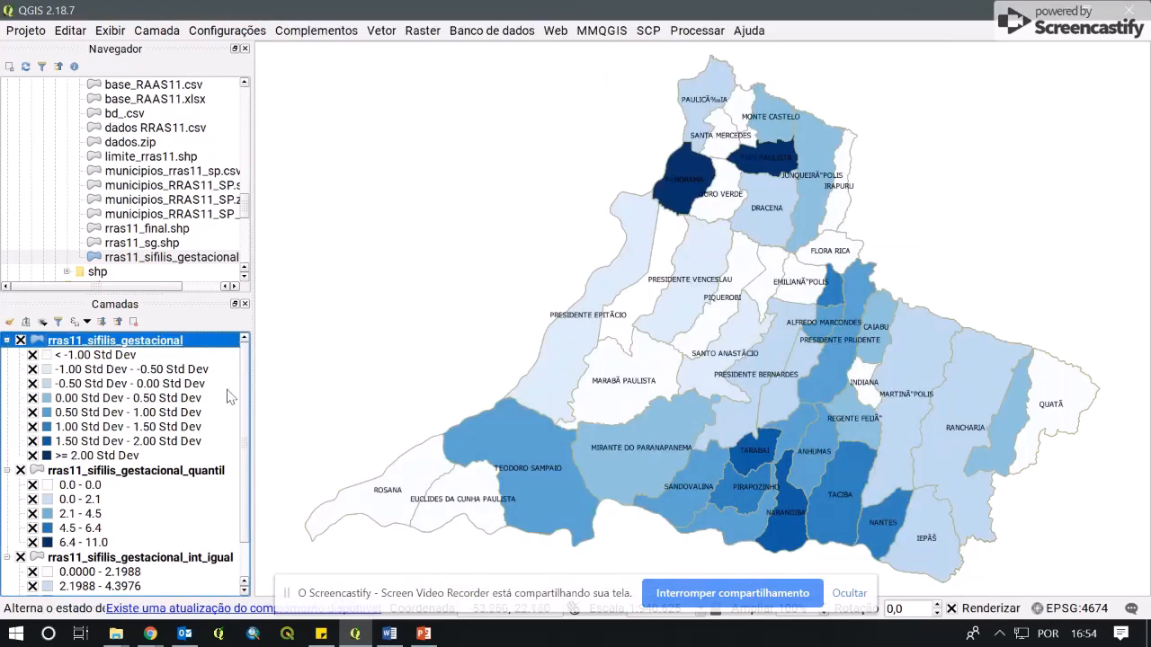
Rename the standard deviation layer as rras11_sifilis_gestacional_DP.
right_click(197, 340)
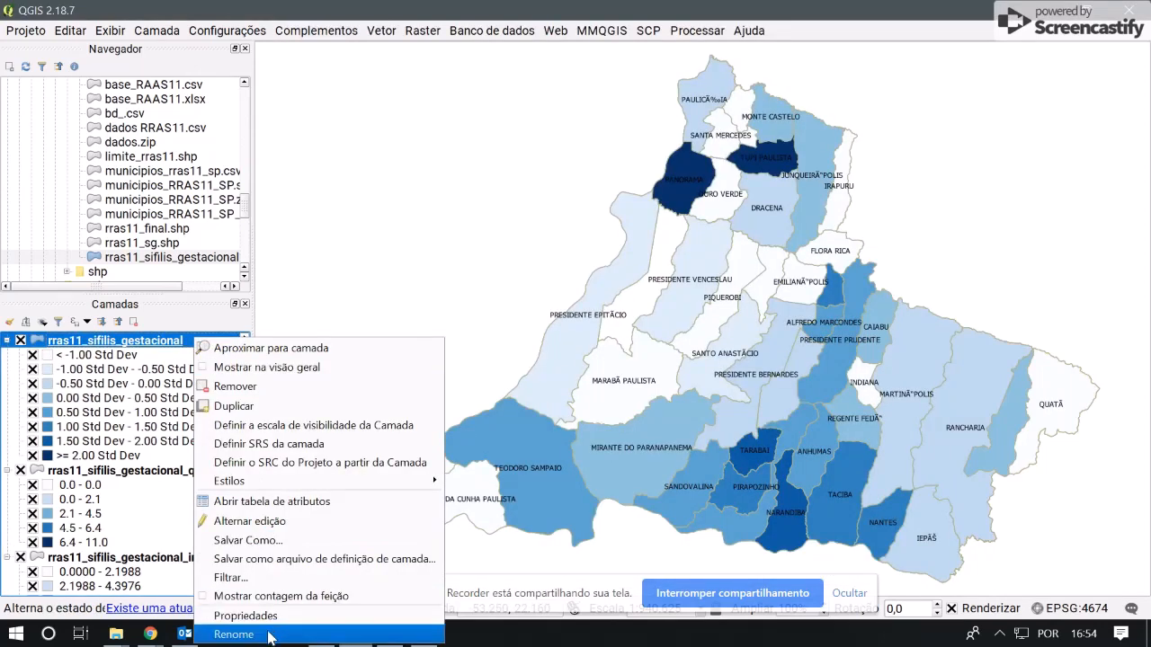
left_click(268, 636)
left_click(191, 339)
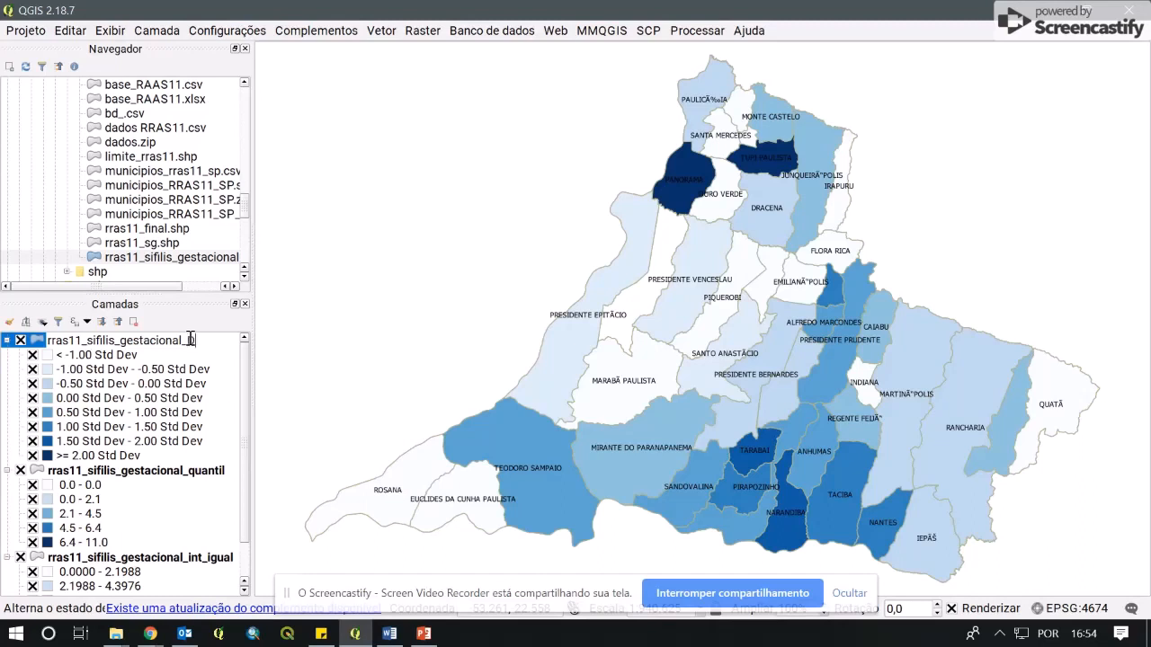
key("Return")
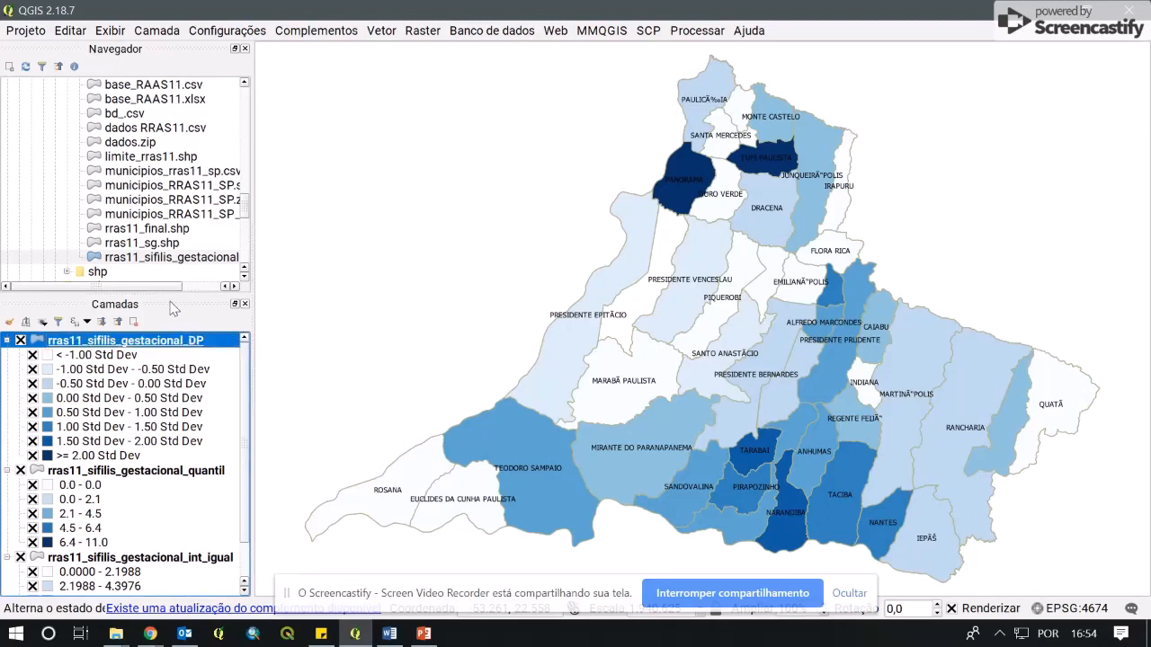
Enlarge the layer list and add another copy of the rras11_sifilis_gestacional shapefile from the pratica01 results folder.
left_click_drag(191, 294, 195, 241)
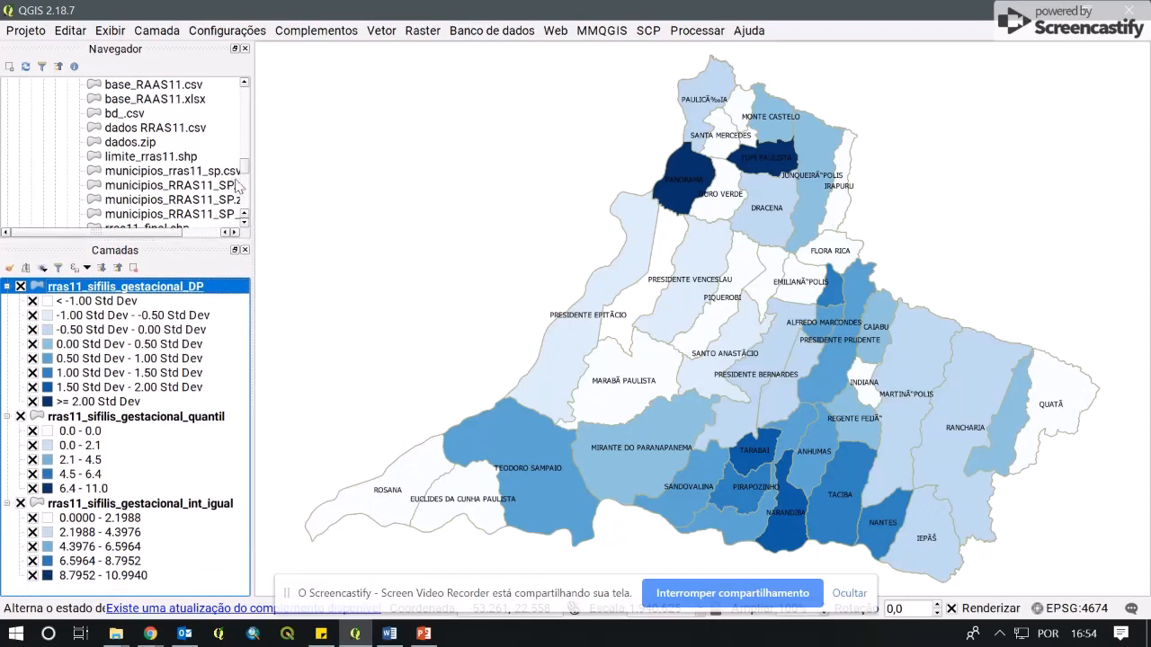
left_click(243, 215)
left_click(244, 216)
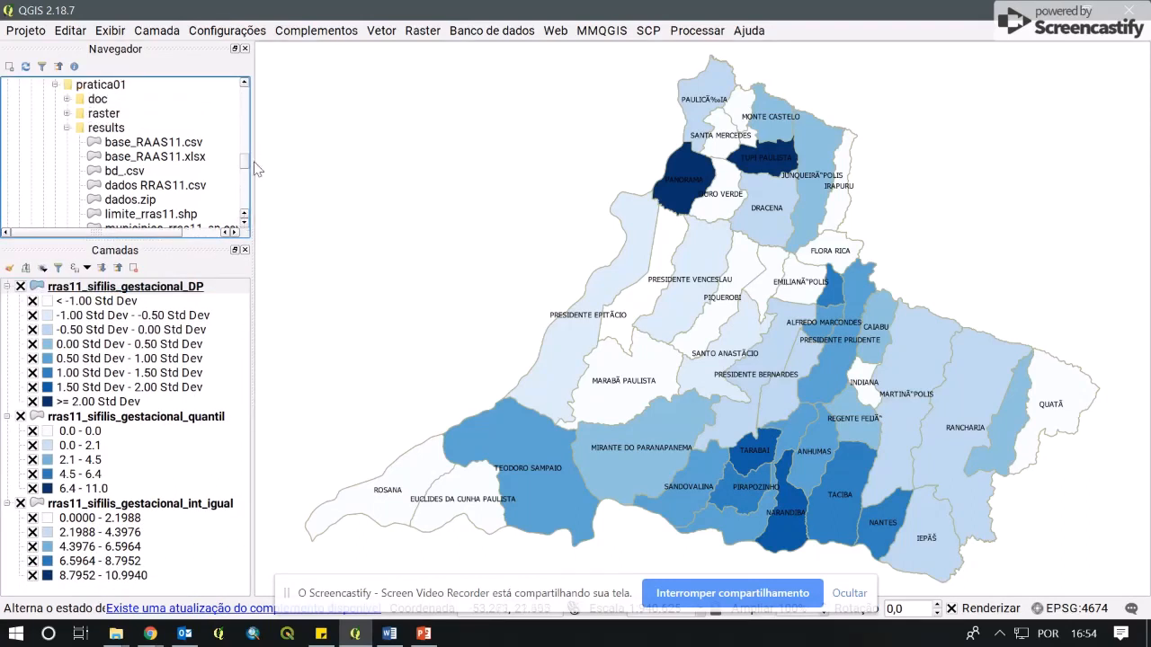
scroll(248, 173, "down", 4)
left_click(179, 129)
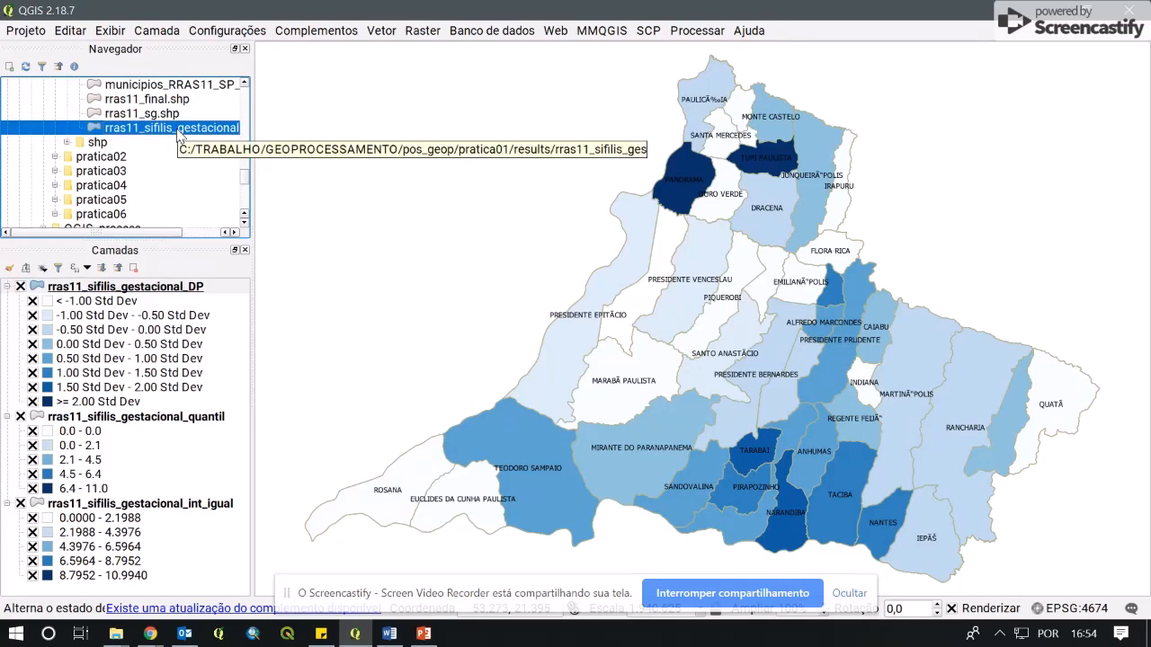
double_click(178, 129)
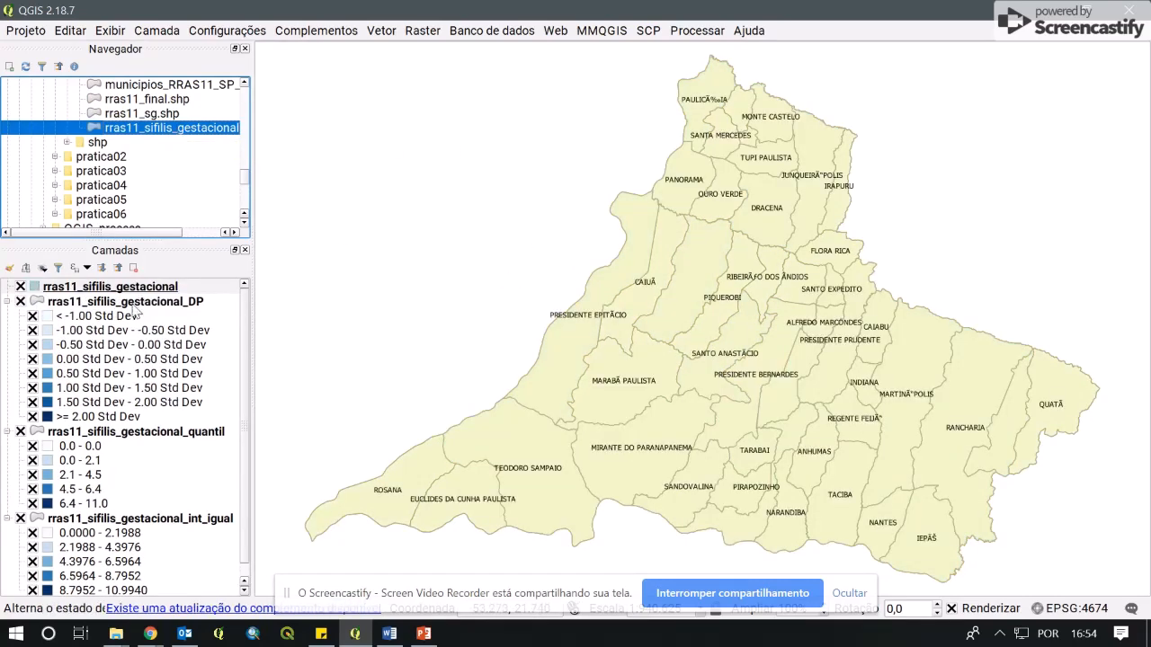
Set the new layer's style to graduated on the tax18_10mi column.
right_click(141, 288)
left_click(191, 565)
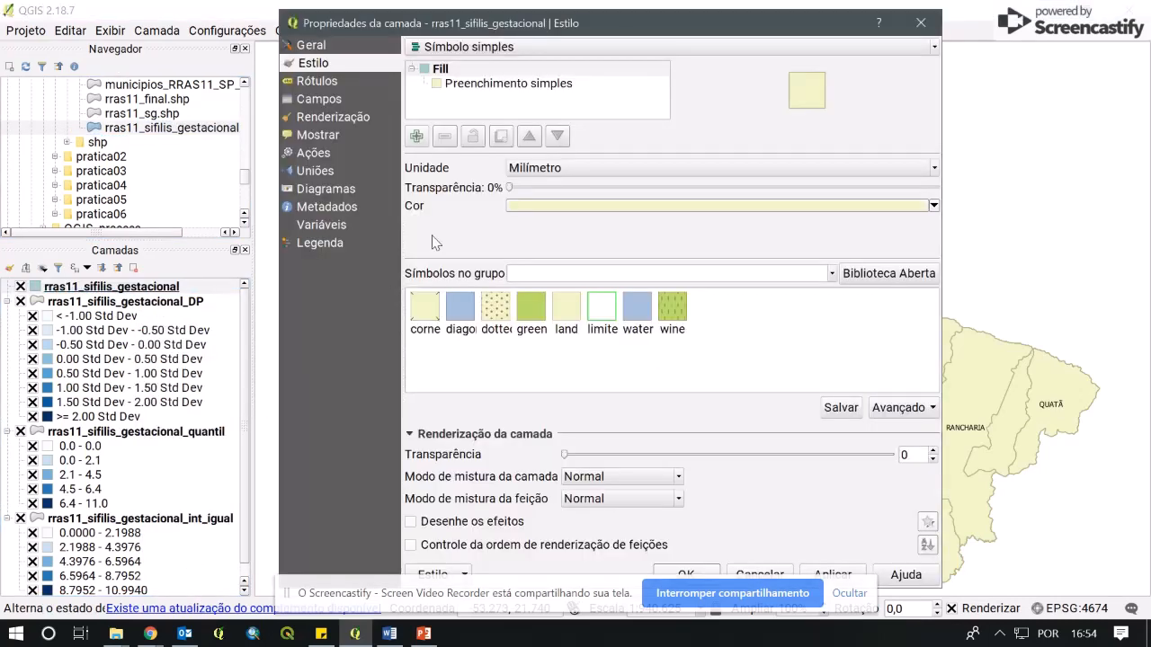
left_click(459, 47)
left_click(463, 110)
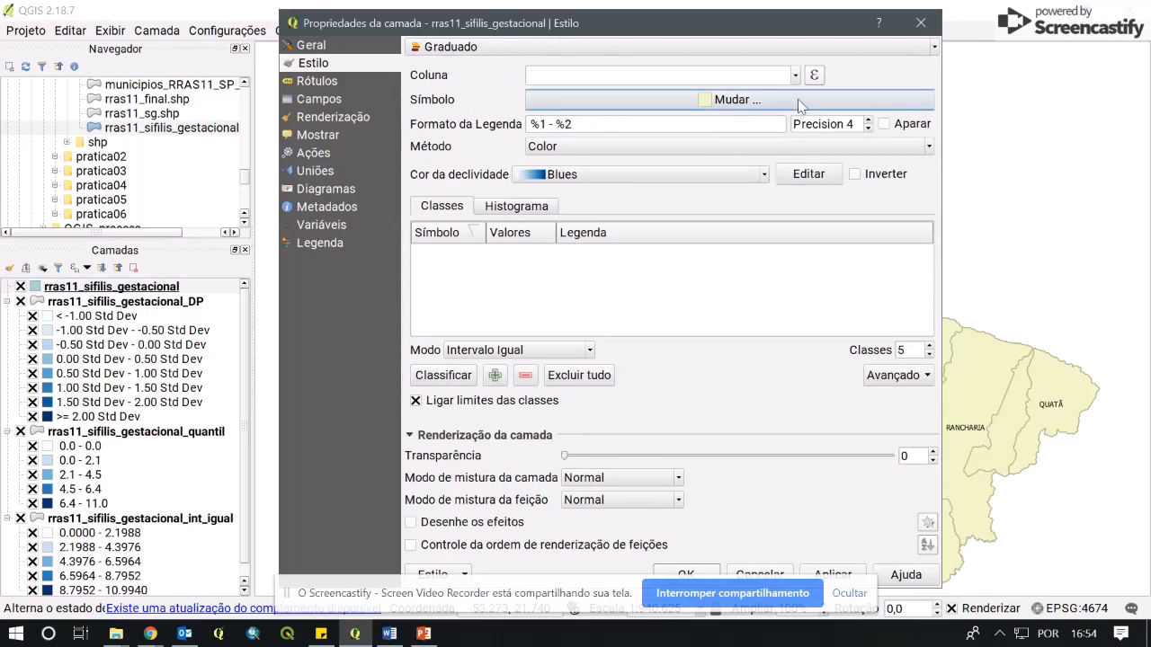
left_click(796, 76)
scroll(803, 133, "down", 1)
scroll(803, 133, "down", 2)
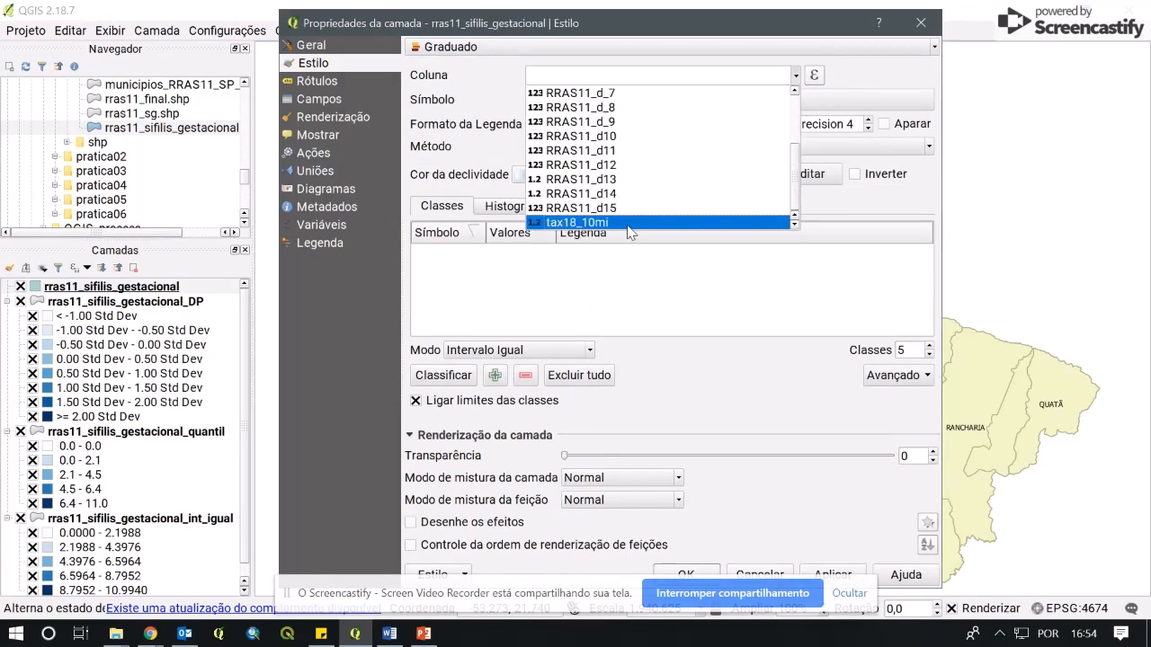
left_click(628, 225)
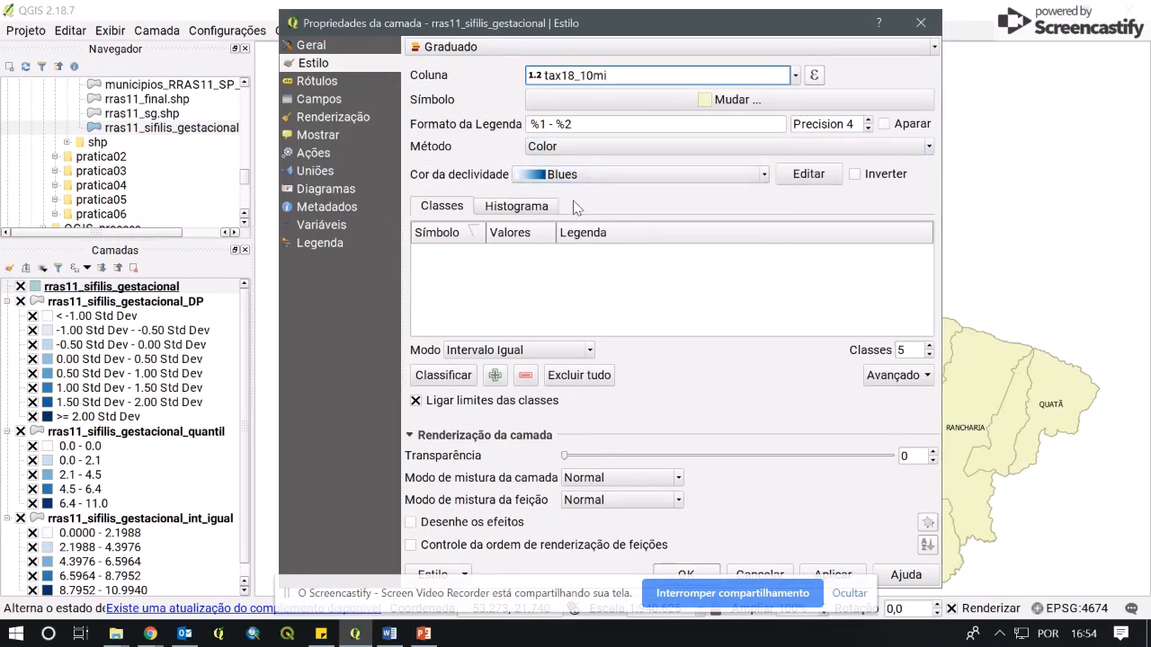
Classify the values using the Quebras Naturais (jenks) mode and apply the style to the layer.
left_click(565, 352)
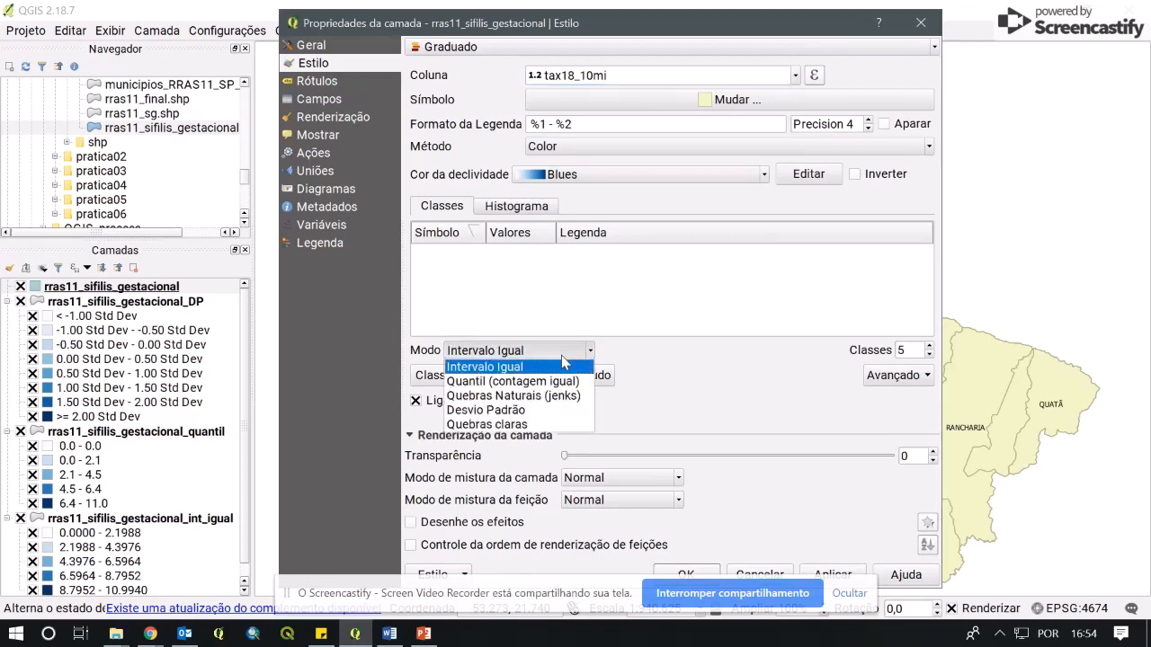
left_click(511, 396)
left_click(441, 378)
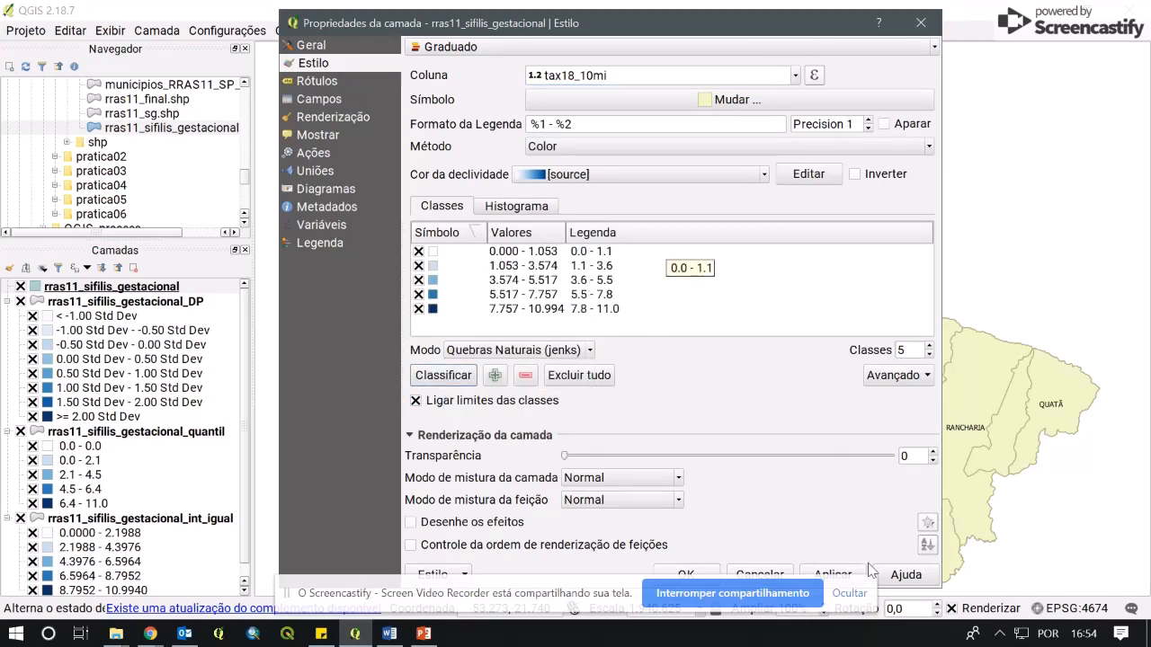
left_click(833, 575)
left_click(702, 574)
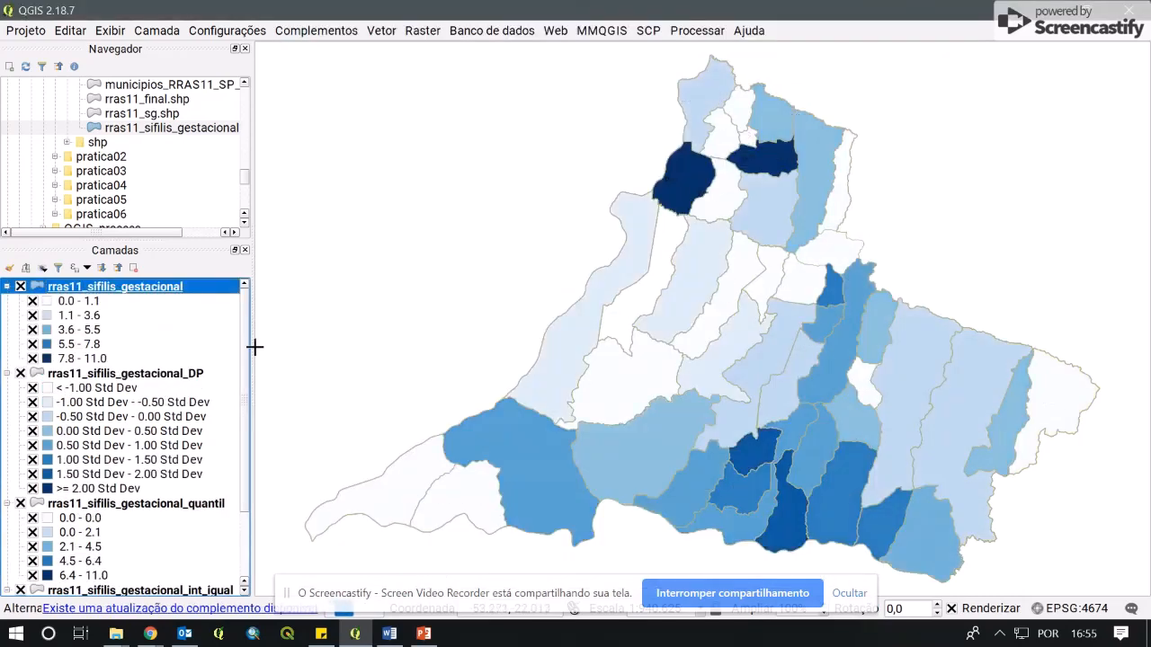
Rename the natural breaks layer as rras11_sifilis_gestacional_jenks.
right_click(199, 287)
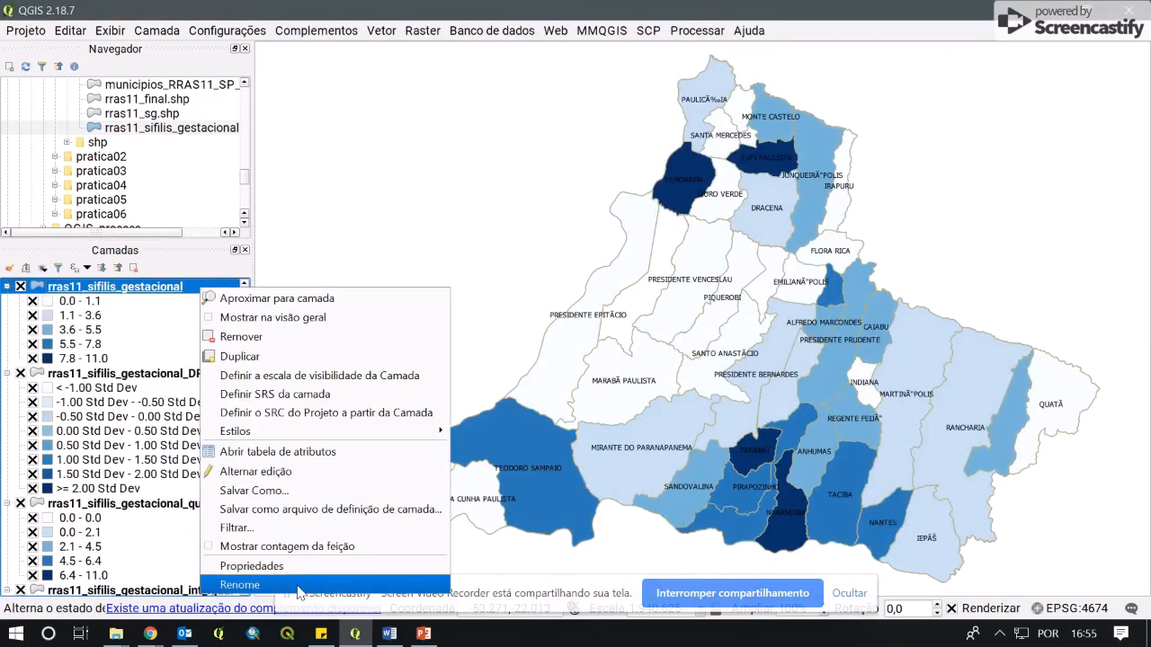
left_click(239, 585)
left_click(192, 289)
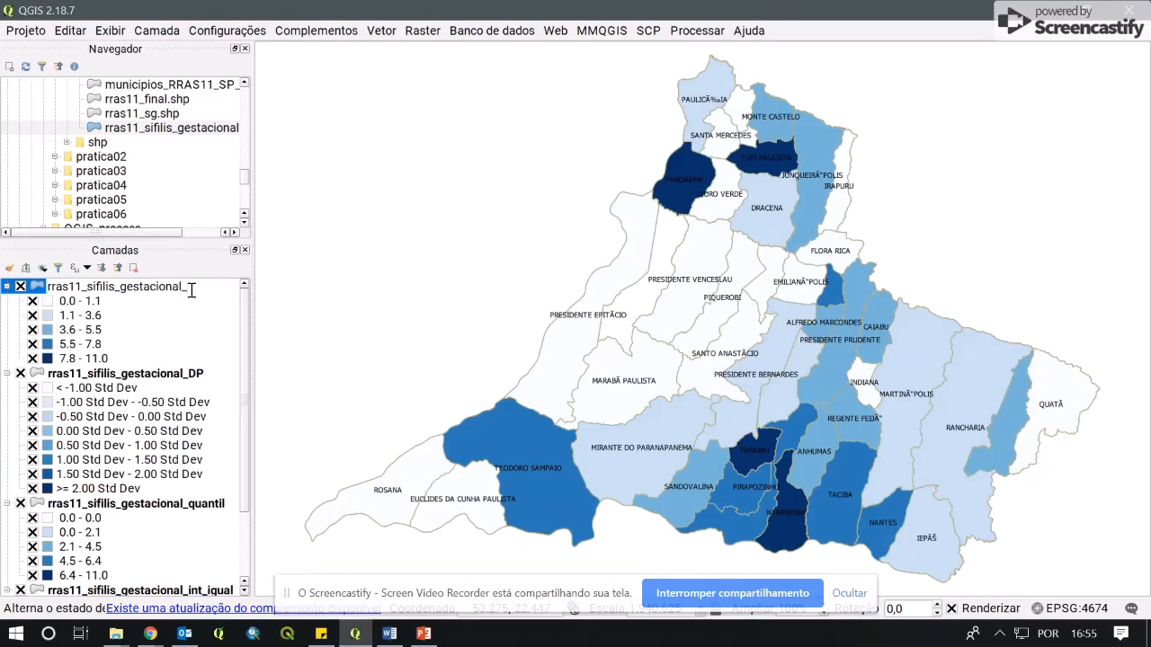
key("Return")
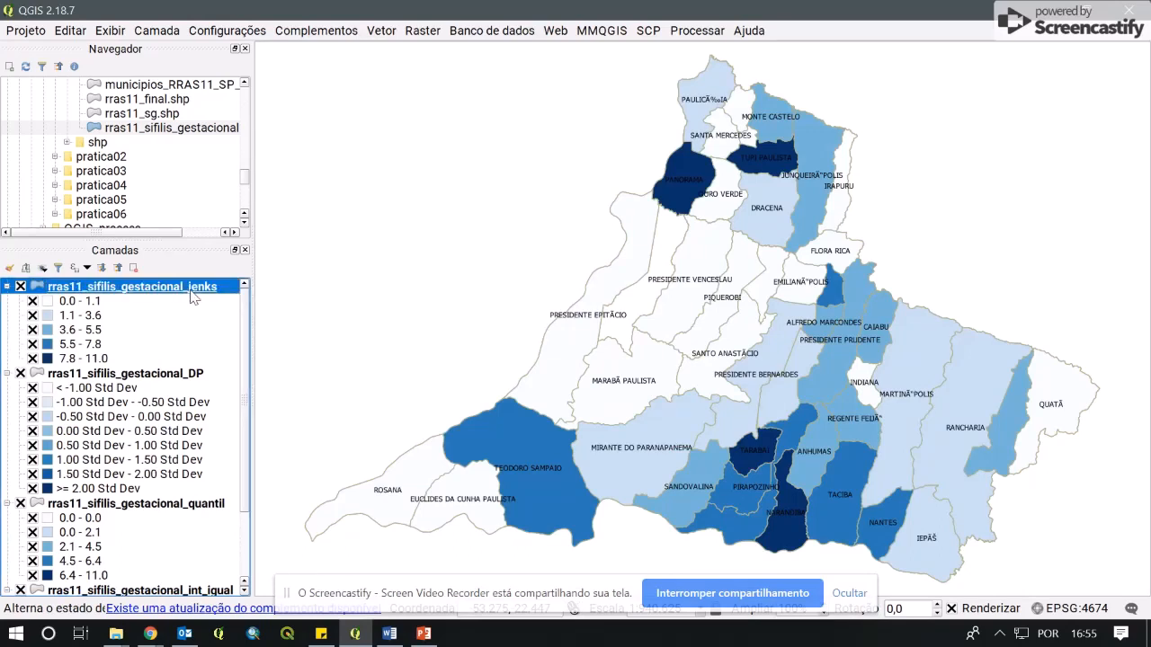
Enlarge the layer list to fit all the legends and hide the jenks, DP, quantile and equal-interval layers.
left_click_drag(200, 239, 198, 110)
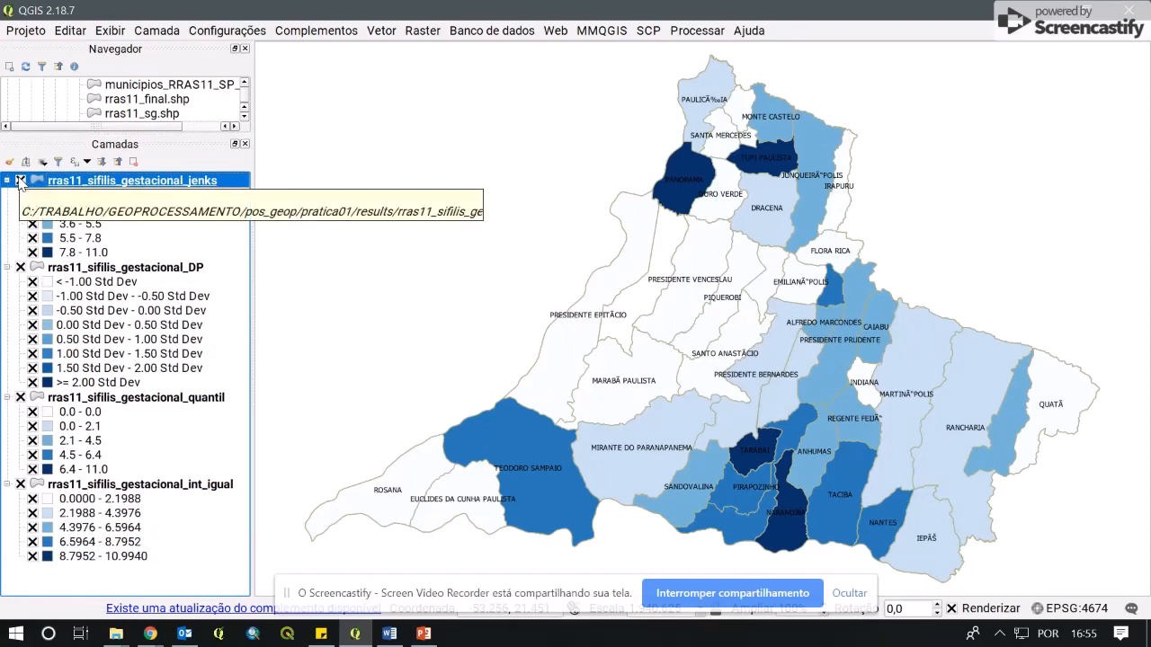
left_click(19, 268)
left_click(20, 397)
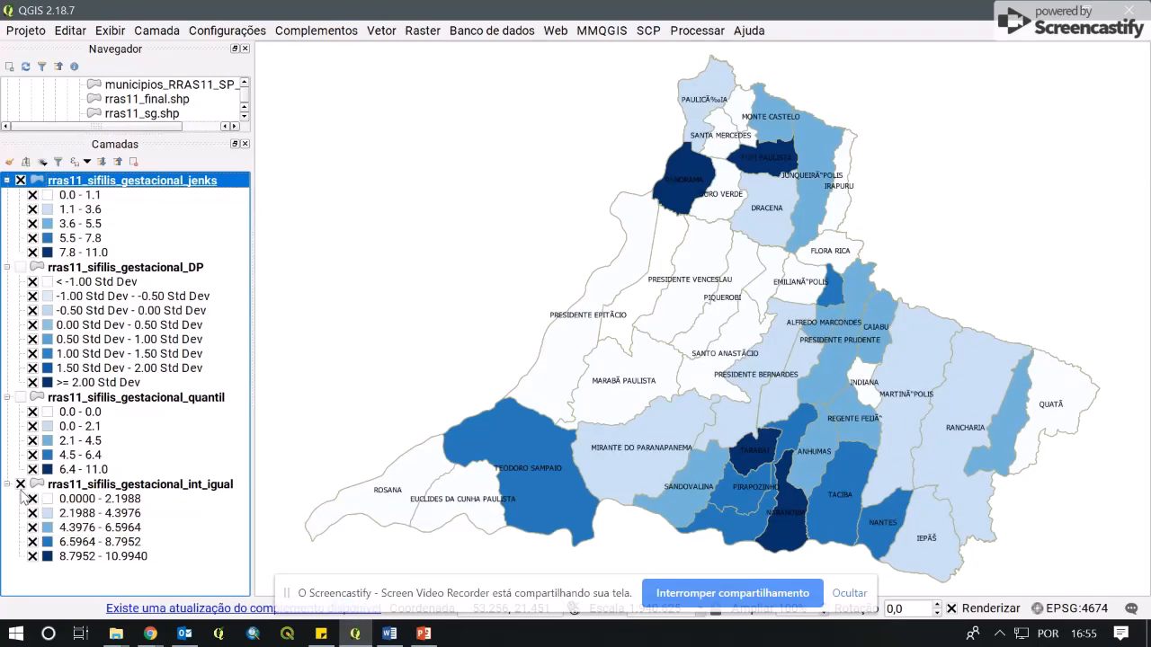
left_click(20, 484)
left_click(20, 181)
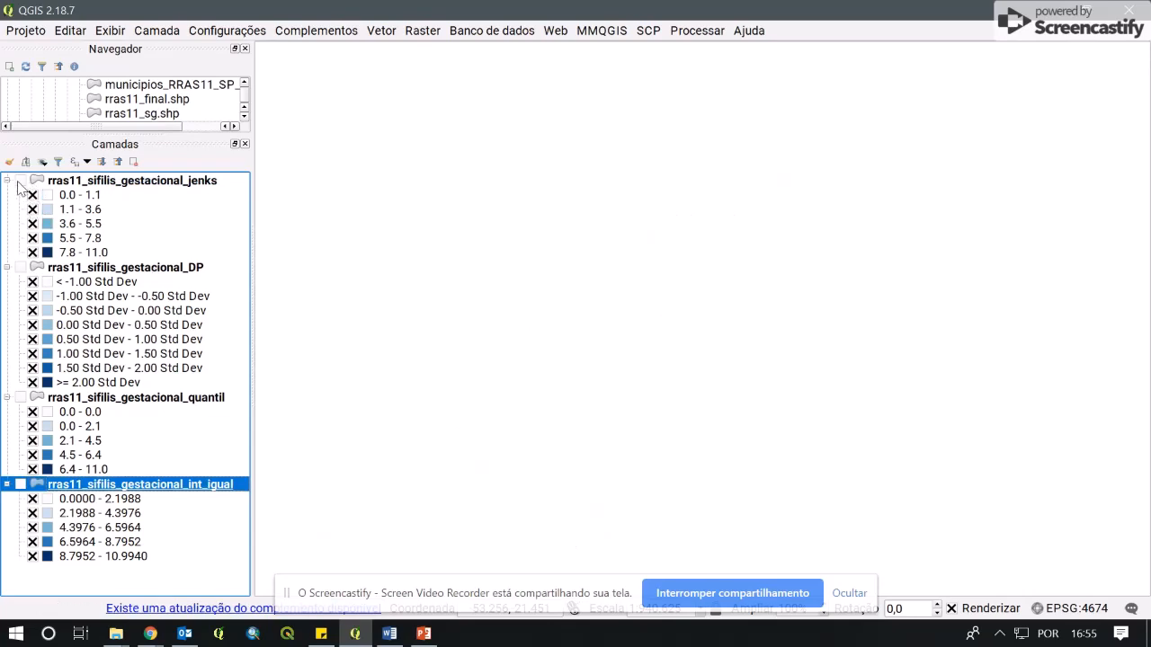
Show the equal-interval map and the quantile map over it to compare their class distributions.
left_click(19, 485)
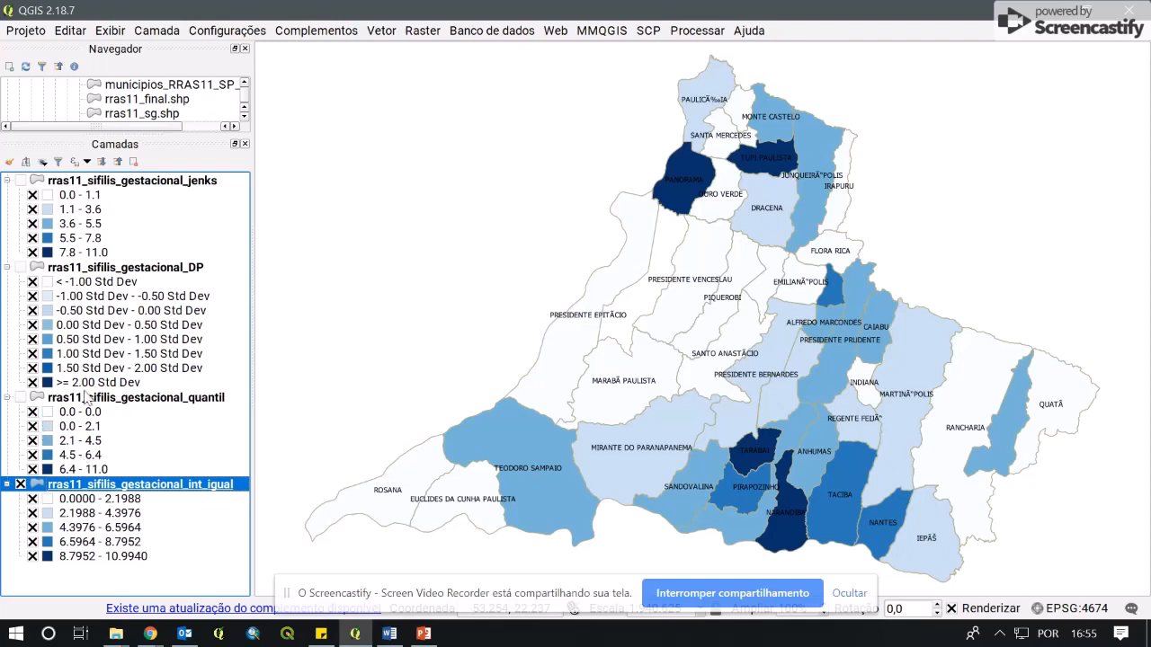
left_click(20, 398)
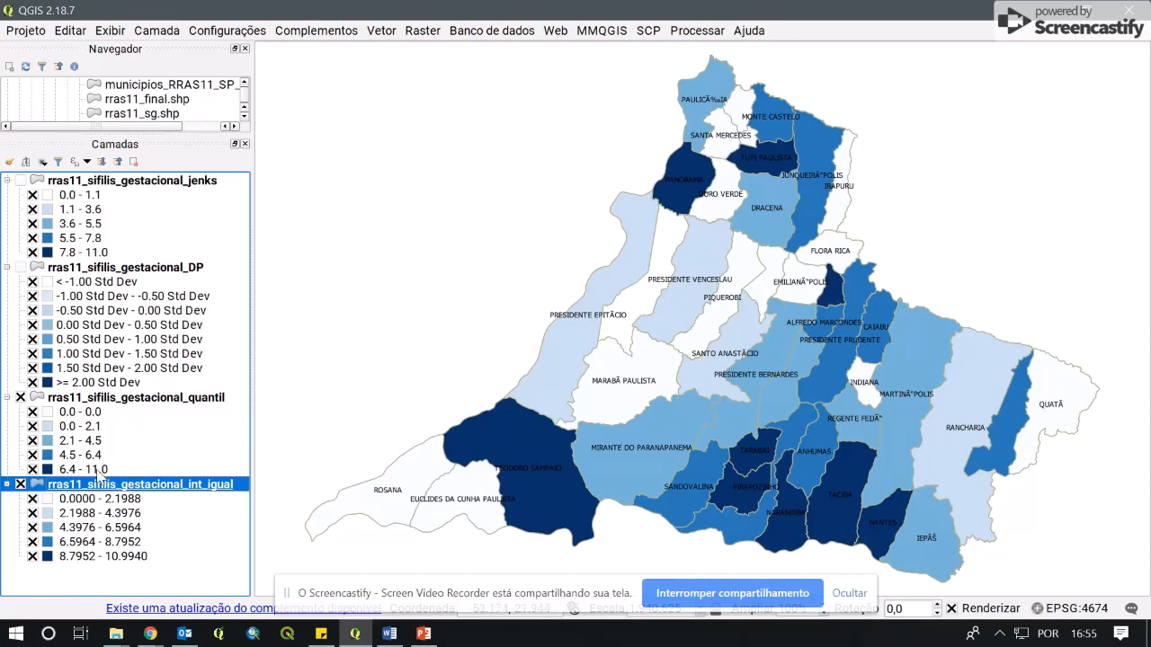
left_click(88, 469)
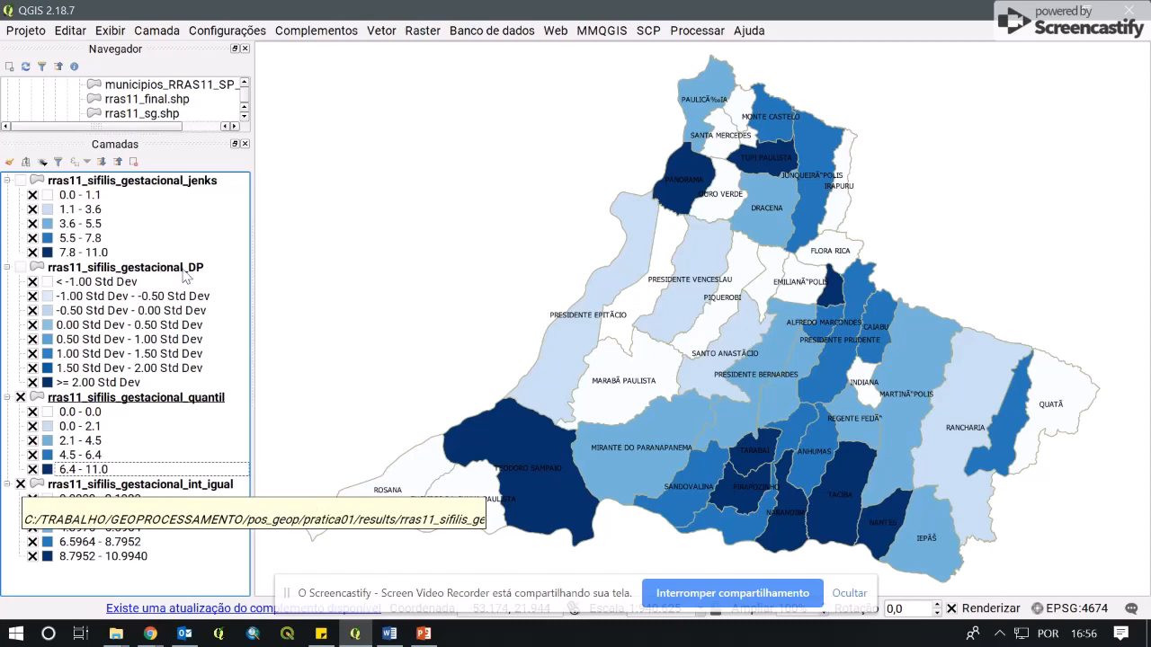
Hide the quantile layer and toggle the DP layer to compare the standard deviation map with the equal-interval map.
left_click(20, 268)
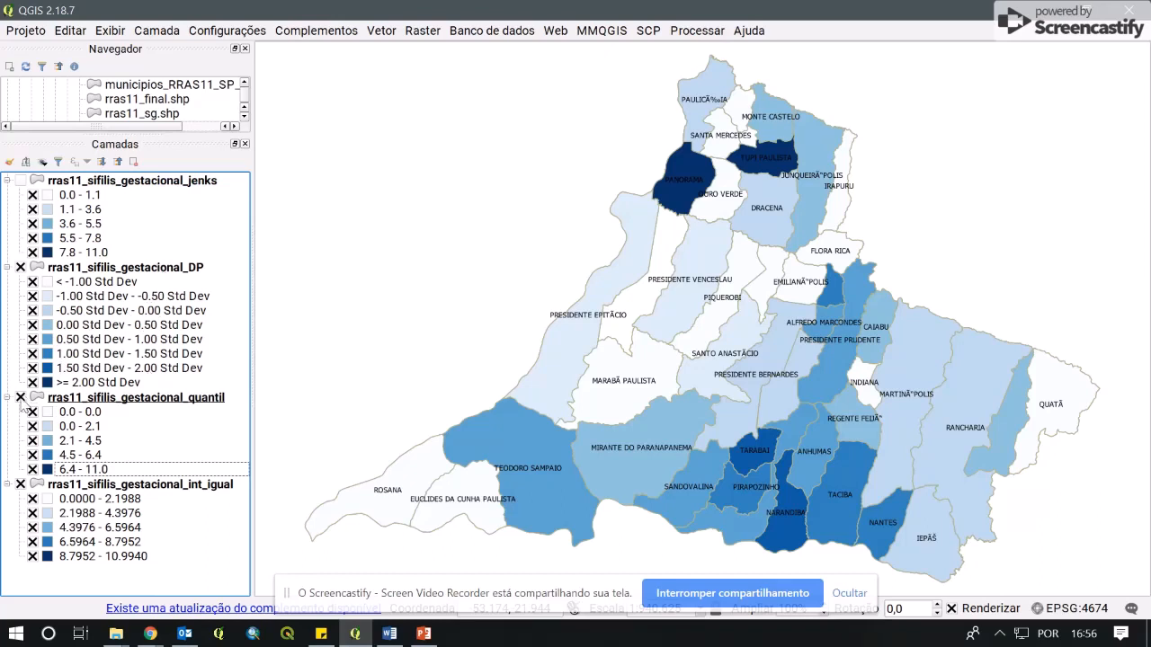
left_click(20, 268)
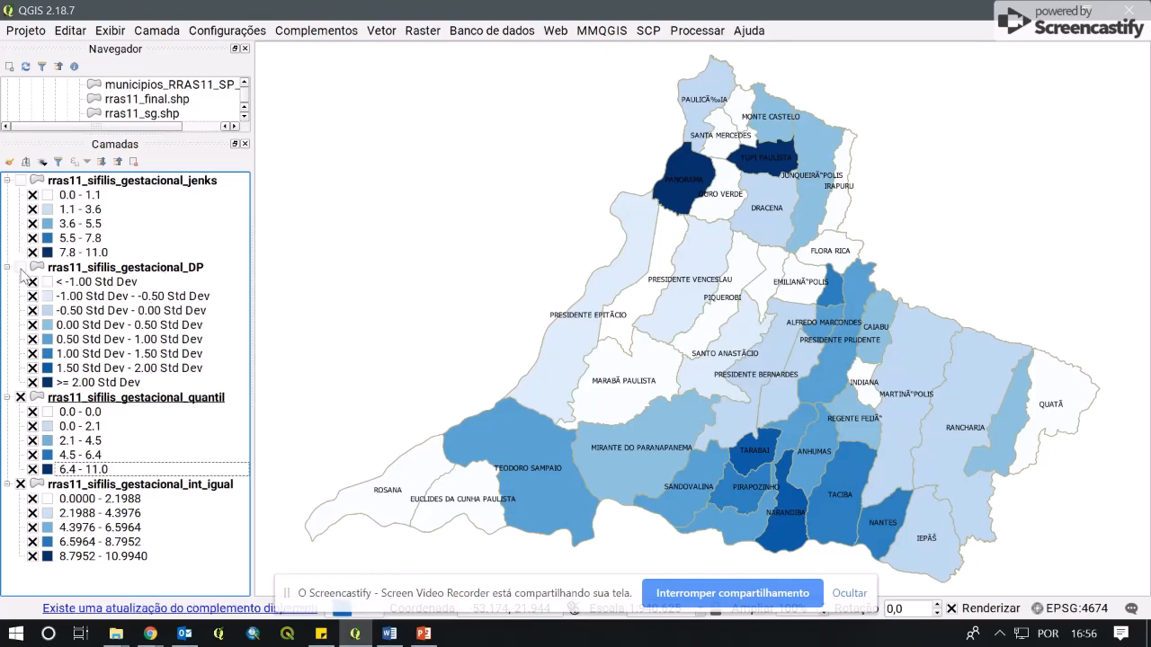
left_click(20, 397)
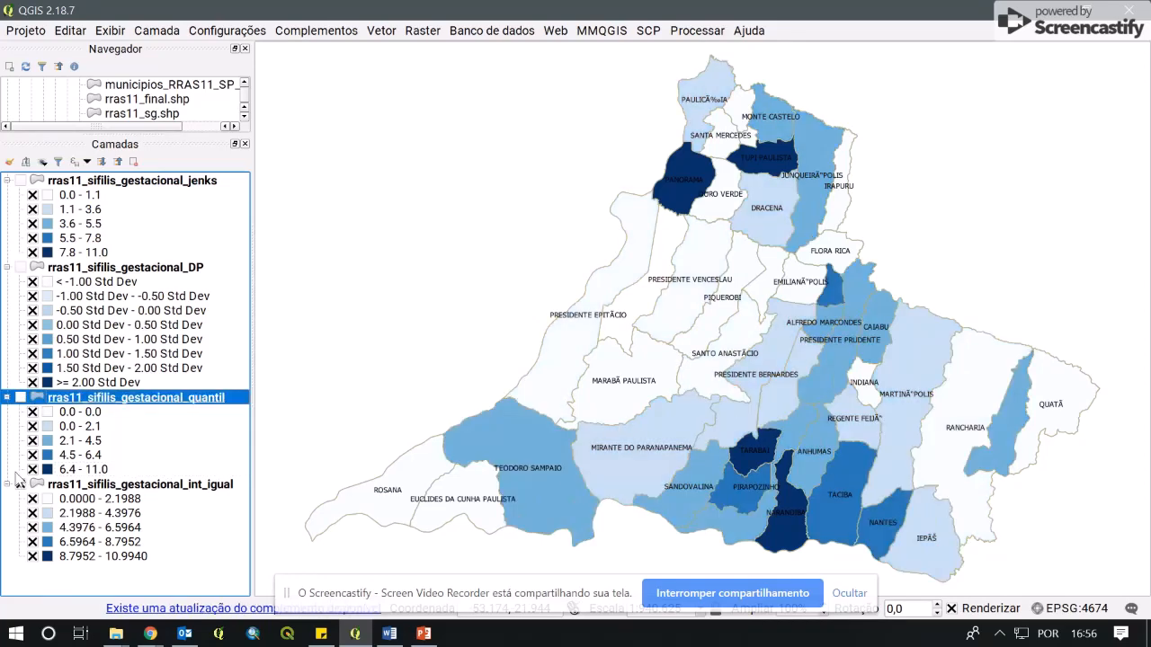
left_click(23, 274)
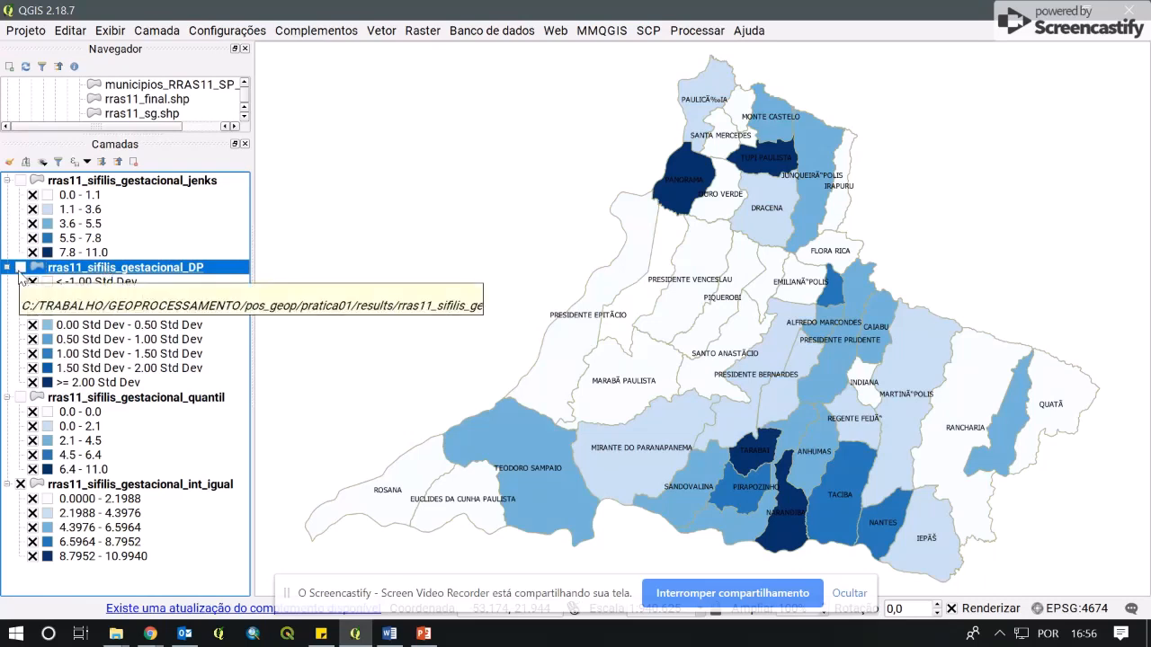
left_click(20, 269)
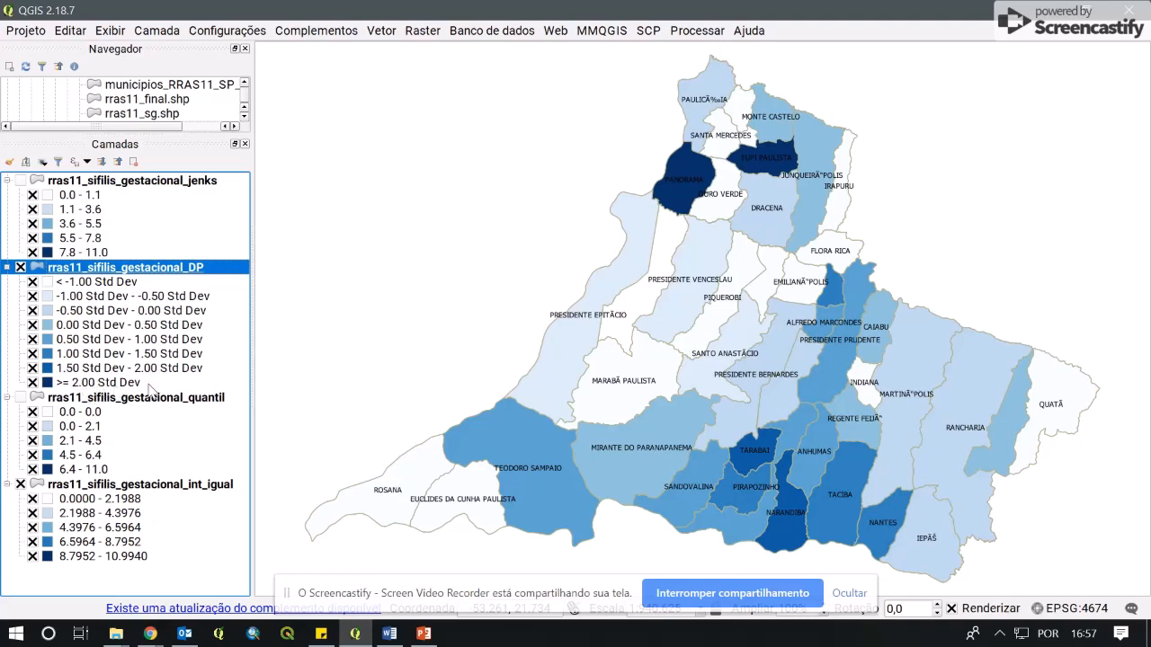
Show the jenks map in place of the DP map, and hide it to compare it with the equal-interval map.
left_click(21, 181)
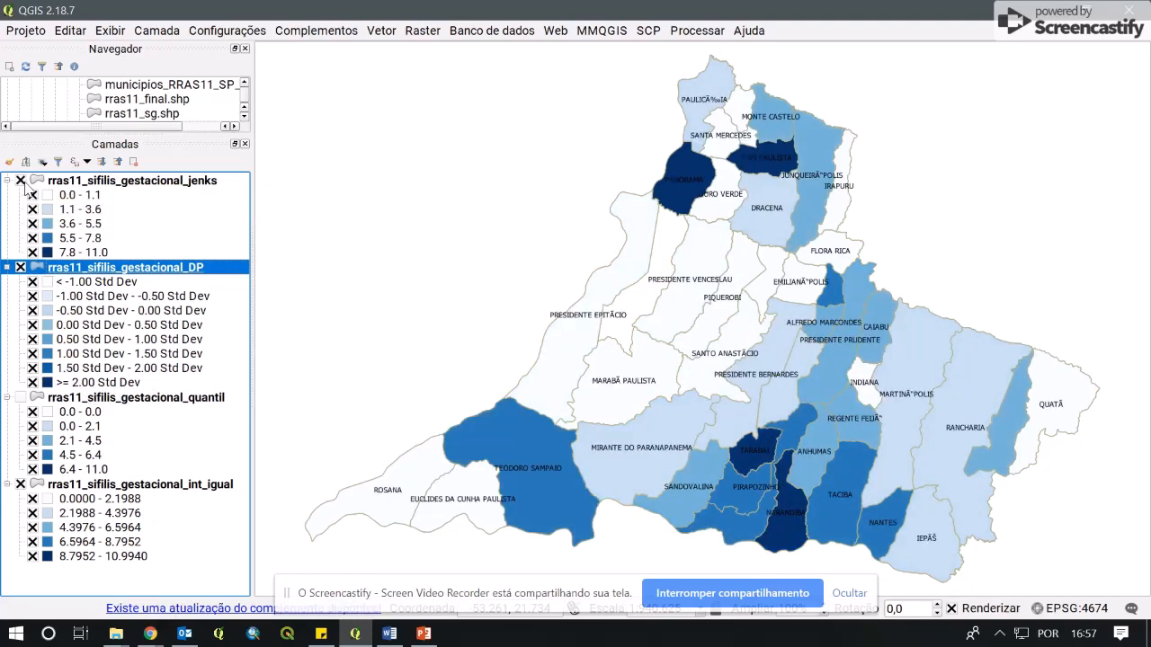
left_click(21, 267)
left_click(94, 184)
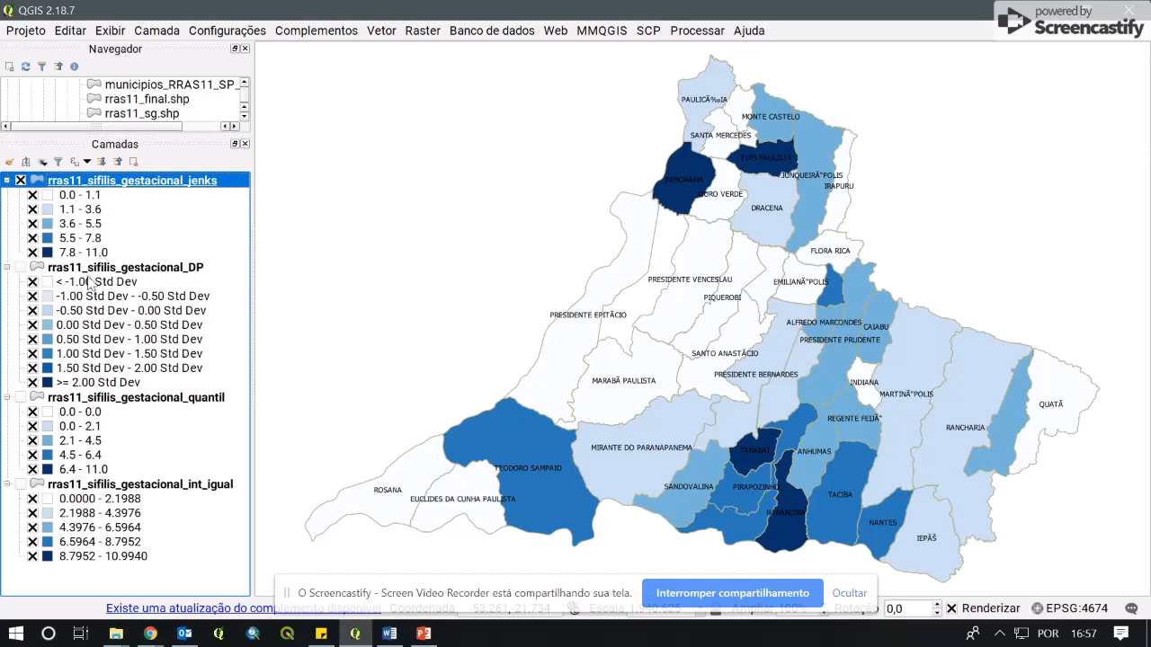
left_click(19, 484)
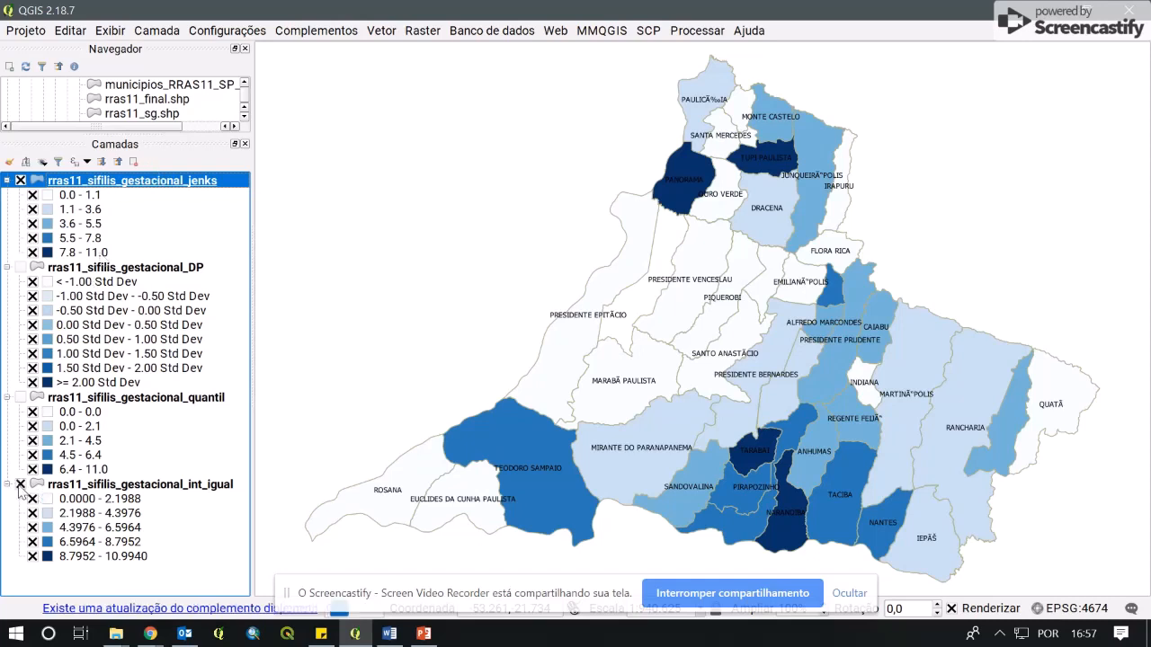
left_click(20, 180)
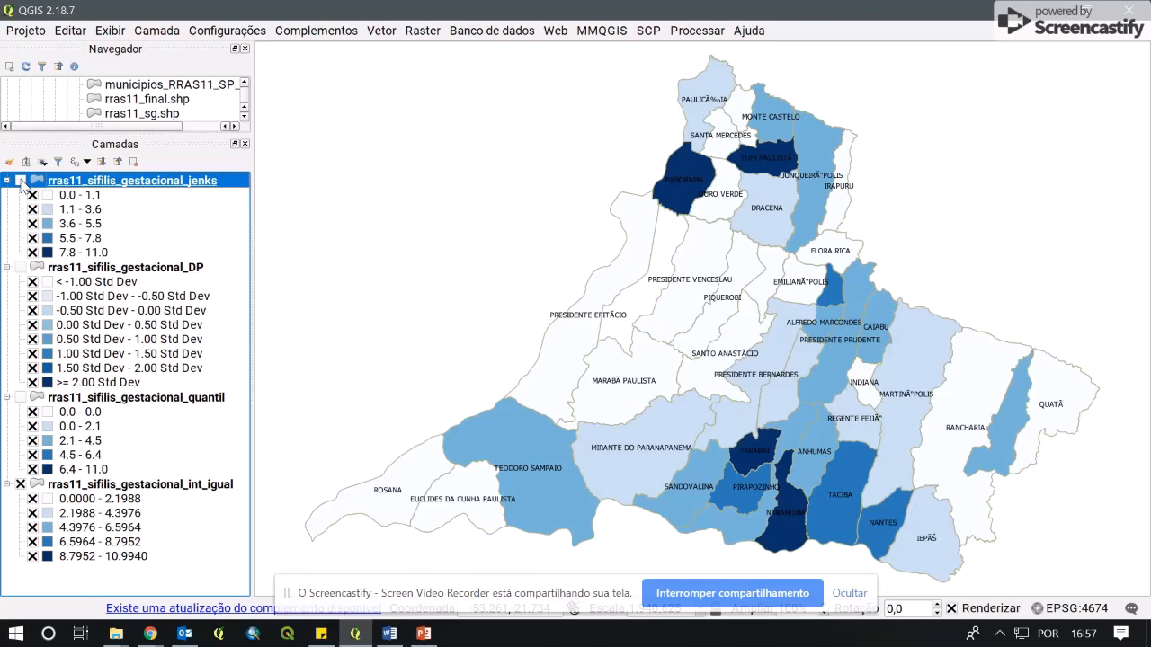
Toggle the jenks layer's visibility repeatedly to compare how it and the equal-interval map classify the municipalities.
left_click(20, 180)
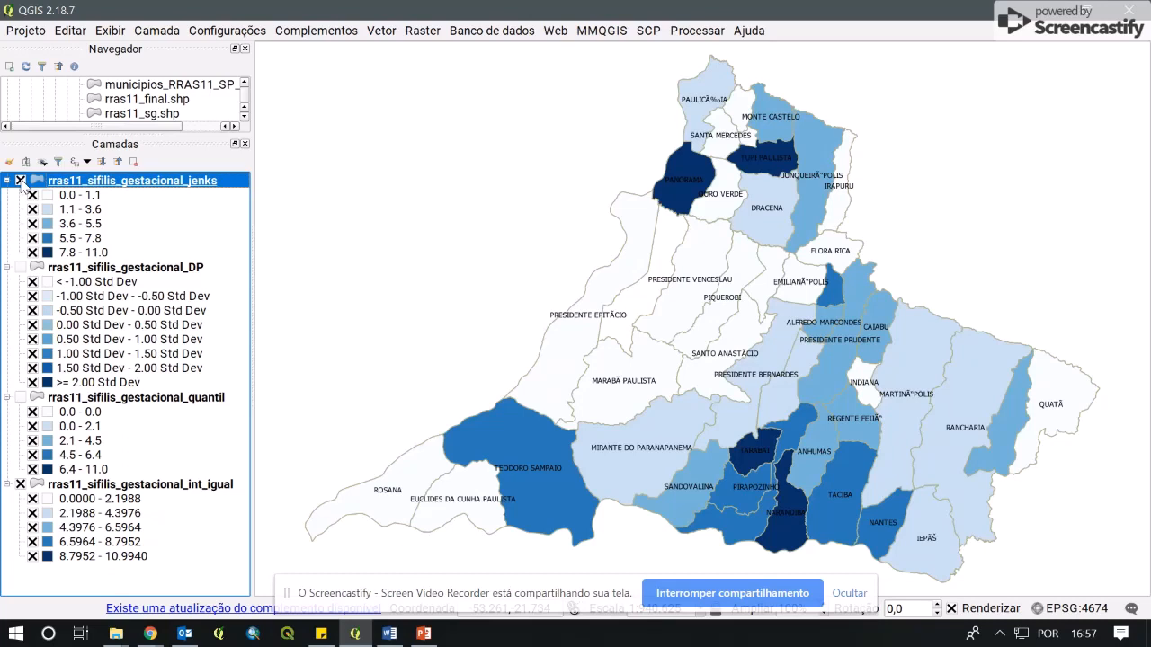
left_click(20, 180)
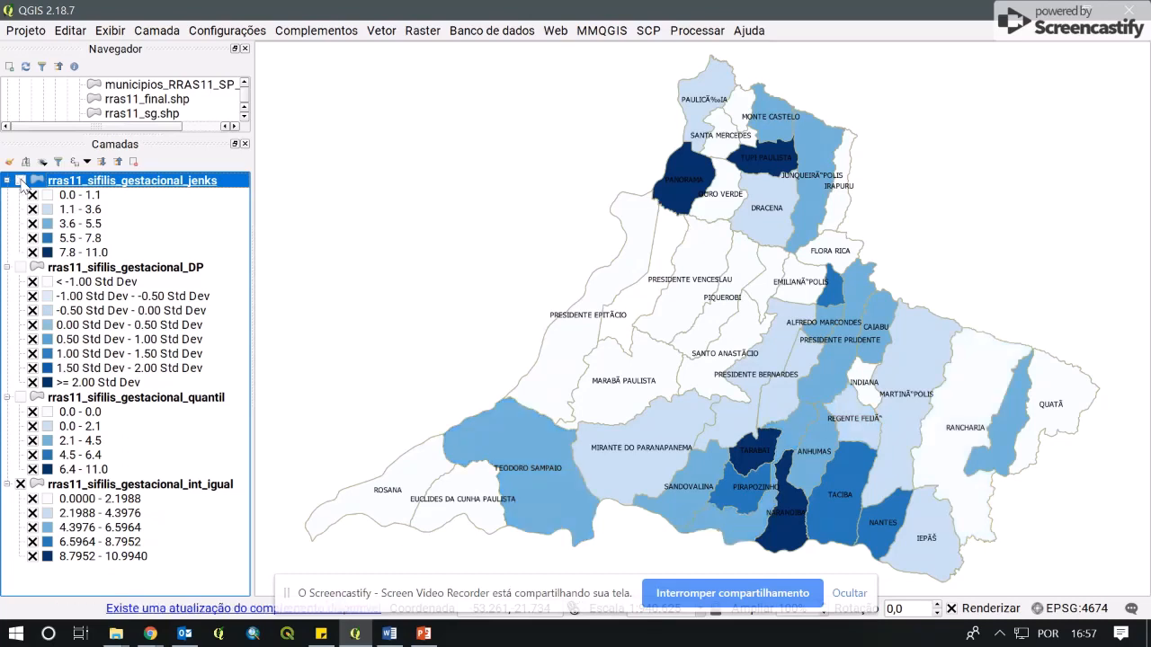
left_click(20, 181)
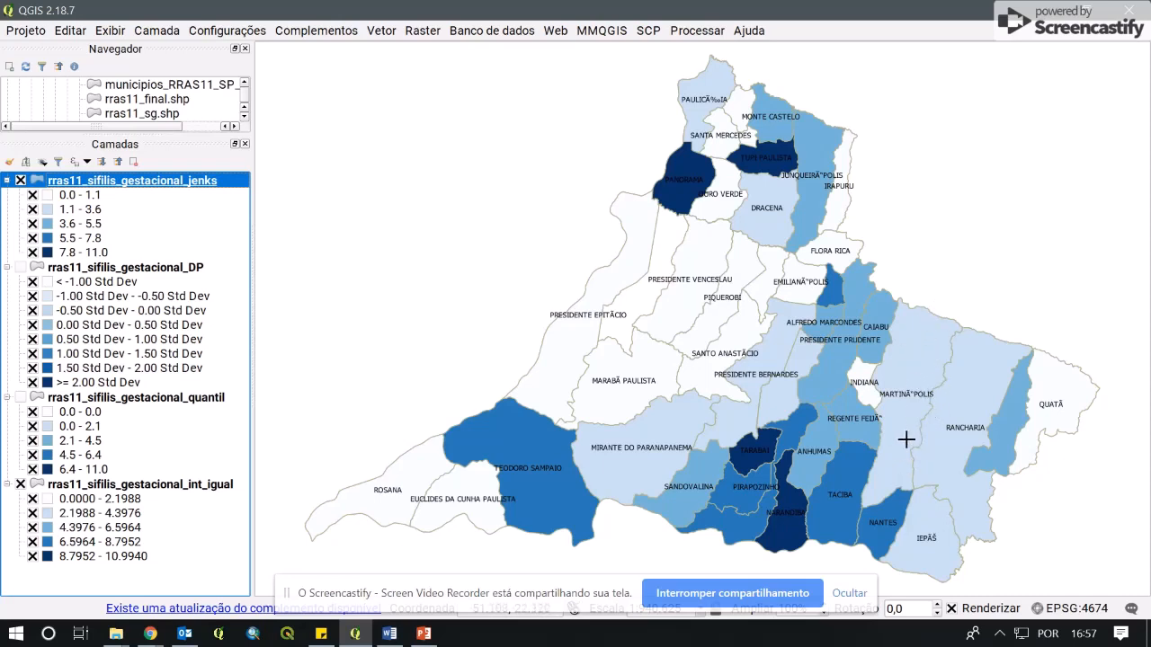
left_click(20, 181)
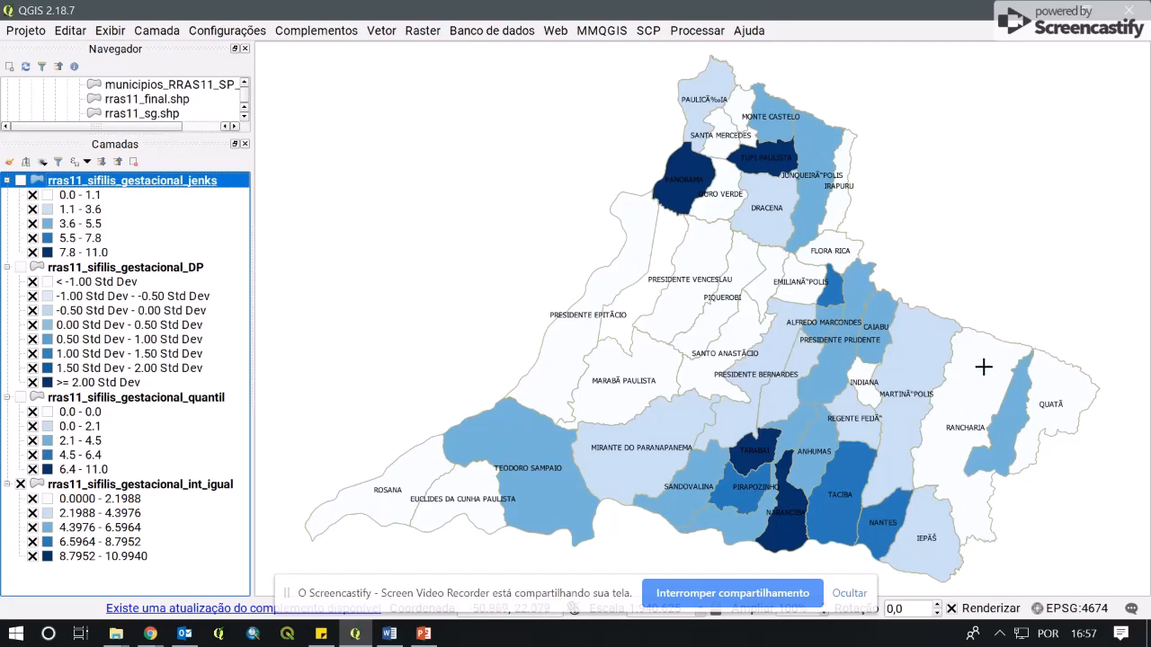
left_click(20, 181)
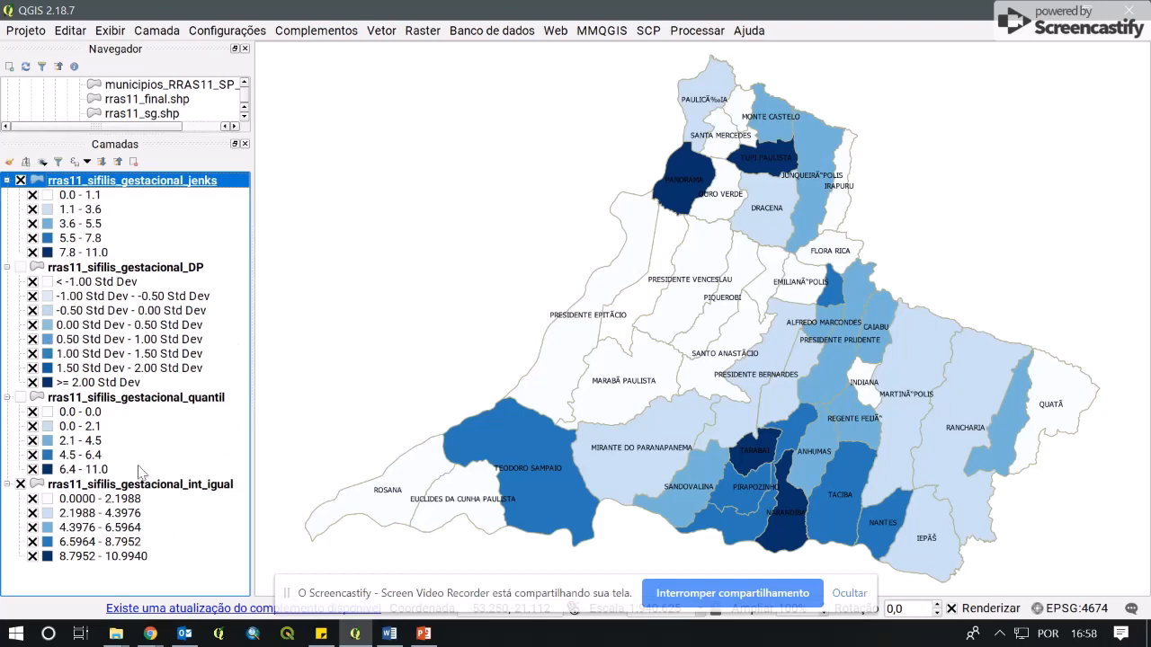
Show the standard deviation (DP) layer in place of the jenks layer and select it.
left_click(20, 268)
left_click(20, 181)
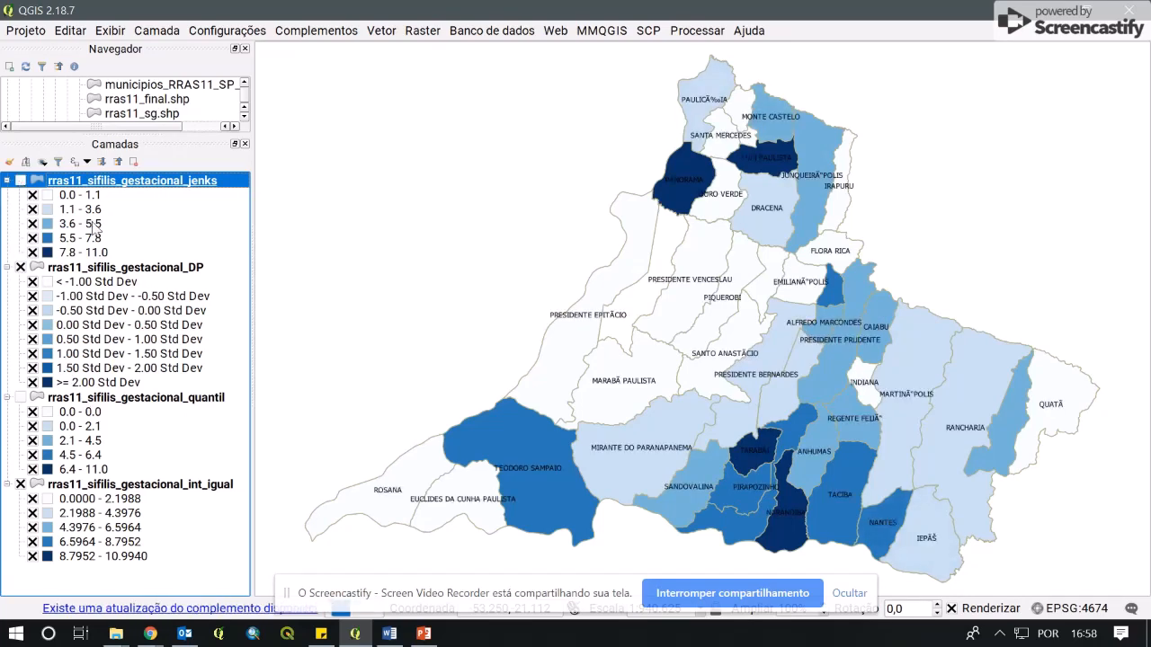
left_click(160, 271)
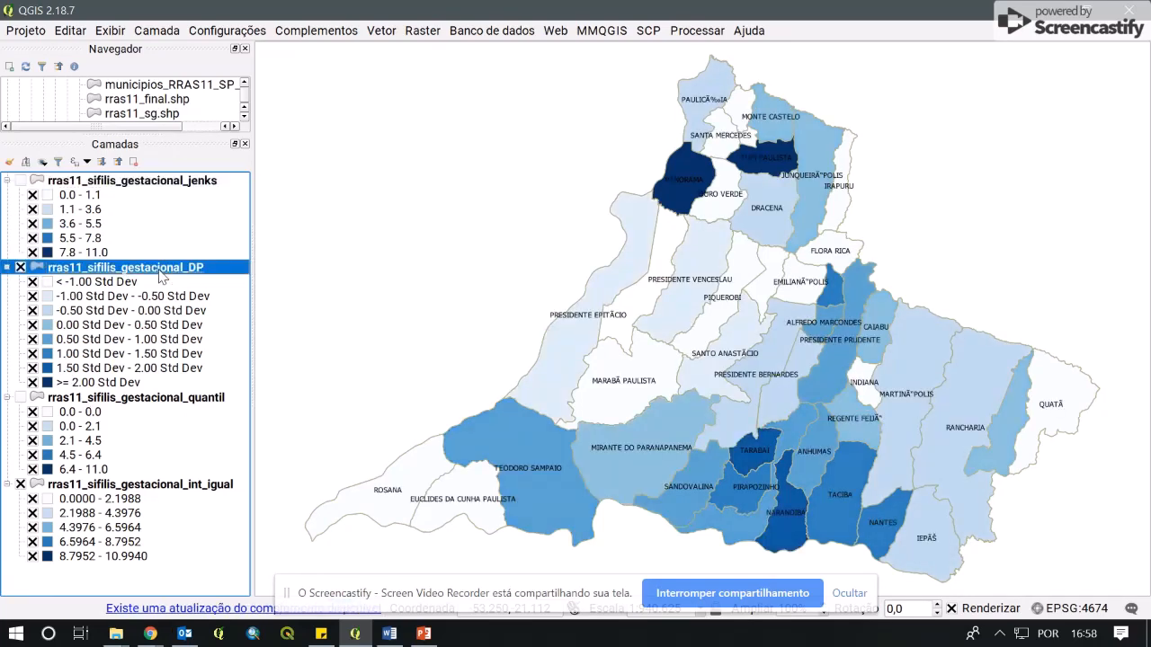
Load the histogram of tax18_10mi in the DP layer's style properties to examine the class breaks, and close the properties.
right_click(160, 270)
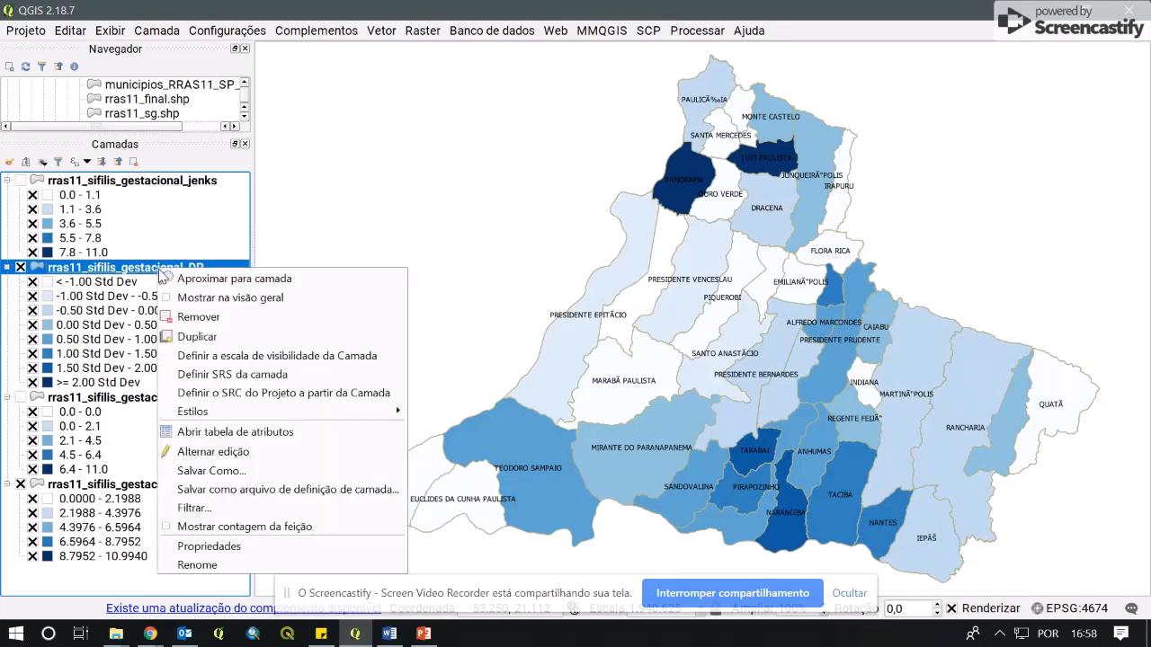
left_click(280, 550)
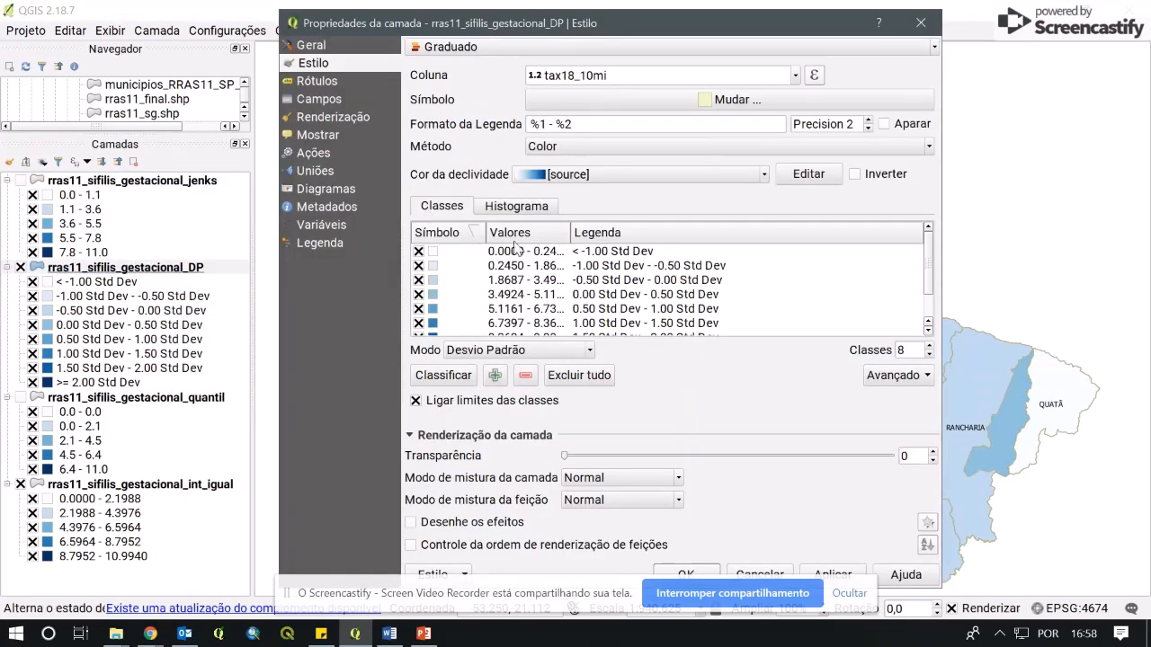
left_click(518, 206)
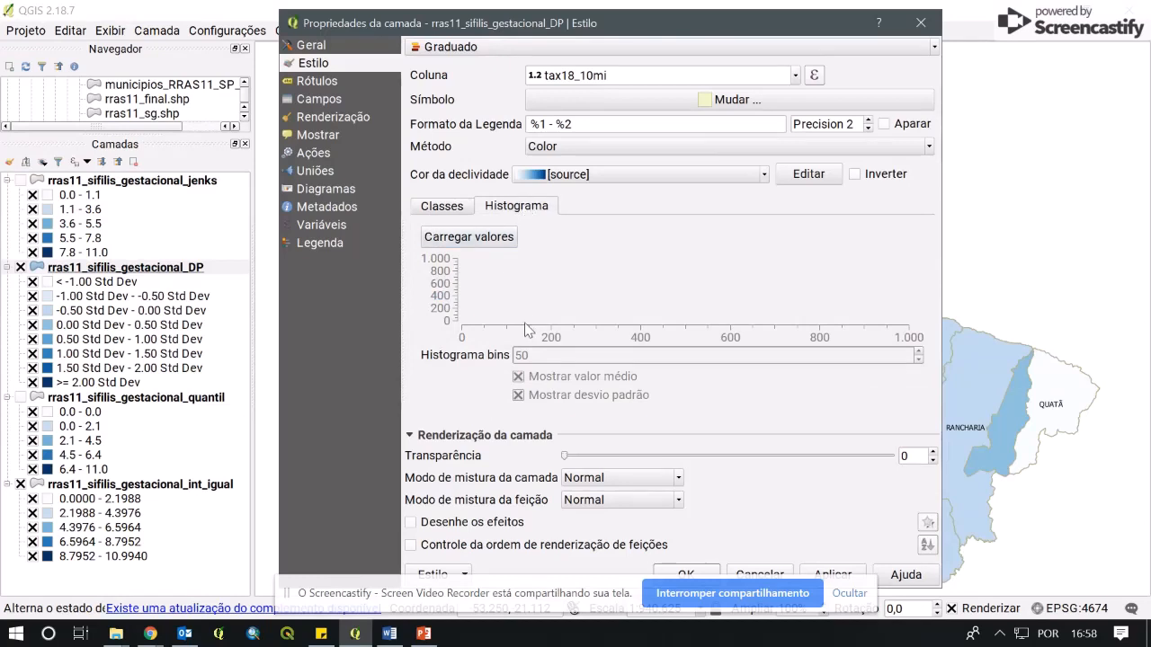
left_click(468, 237)
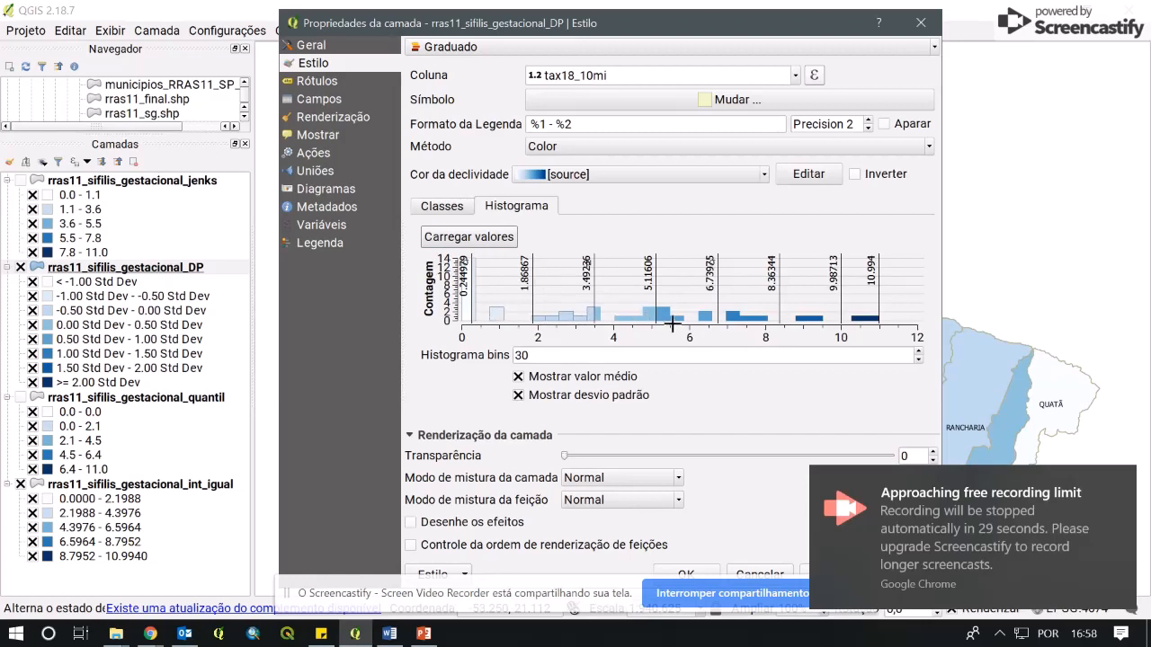
left_click(1119, 487)
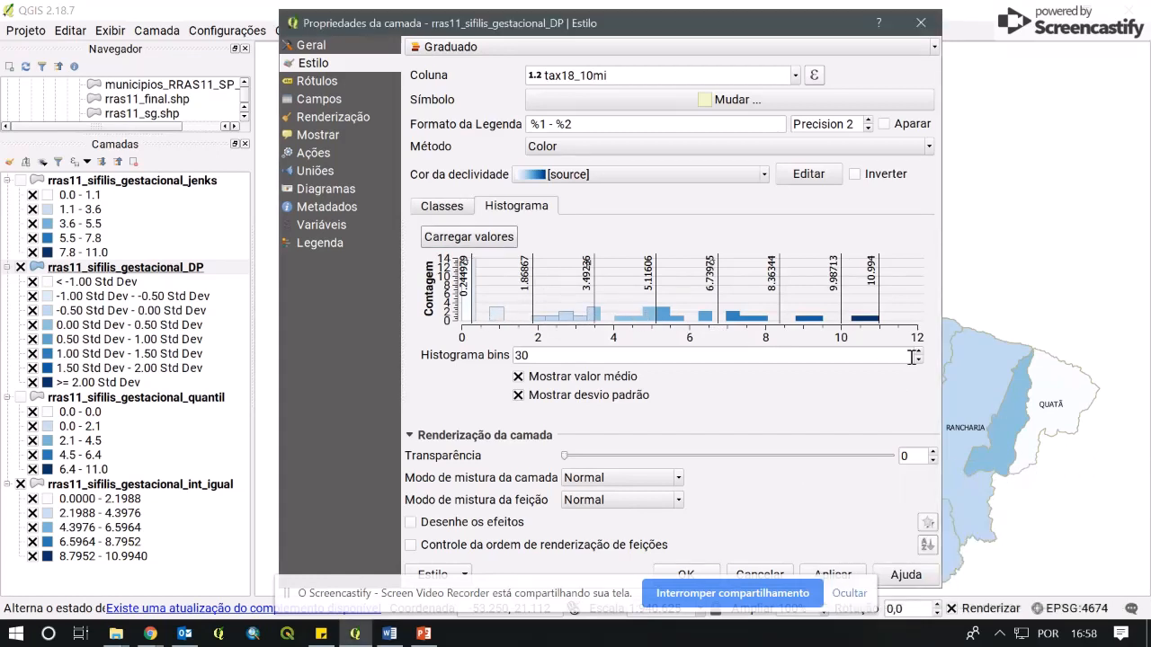
left_click(818, 570)
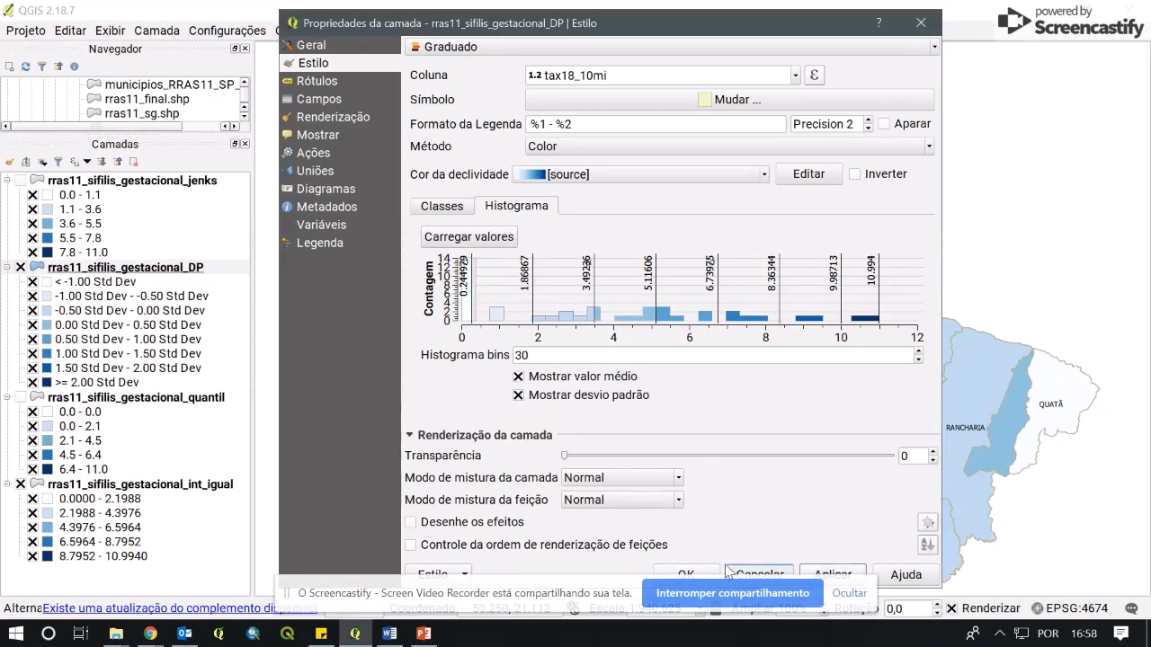
left_click(686, 573)
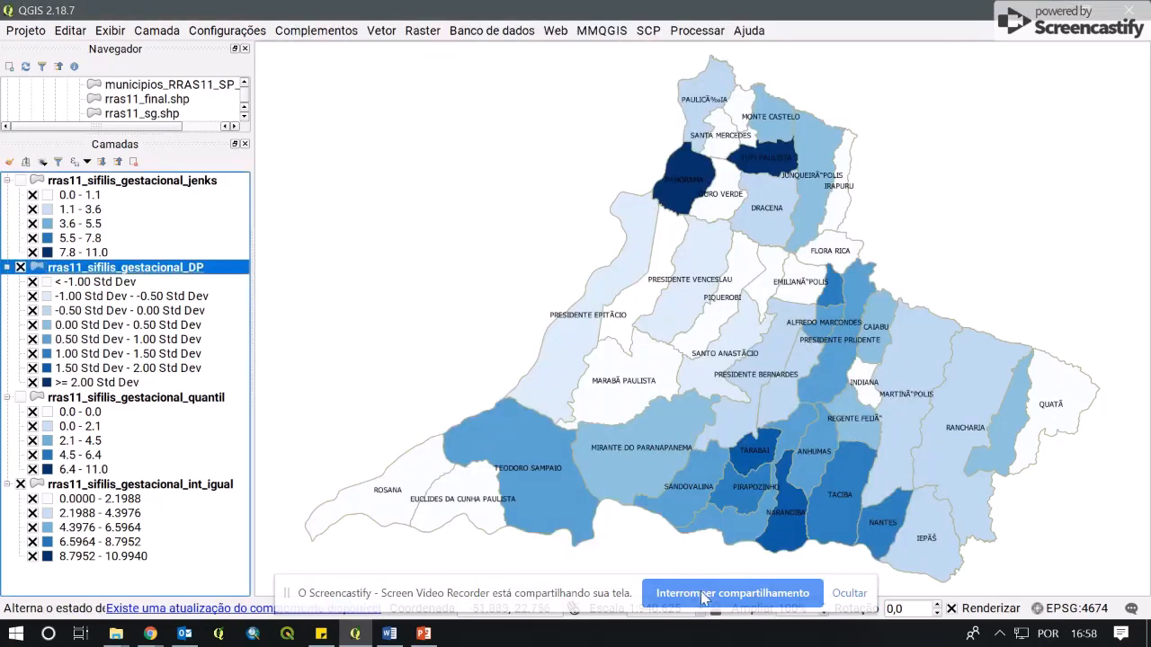